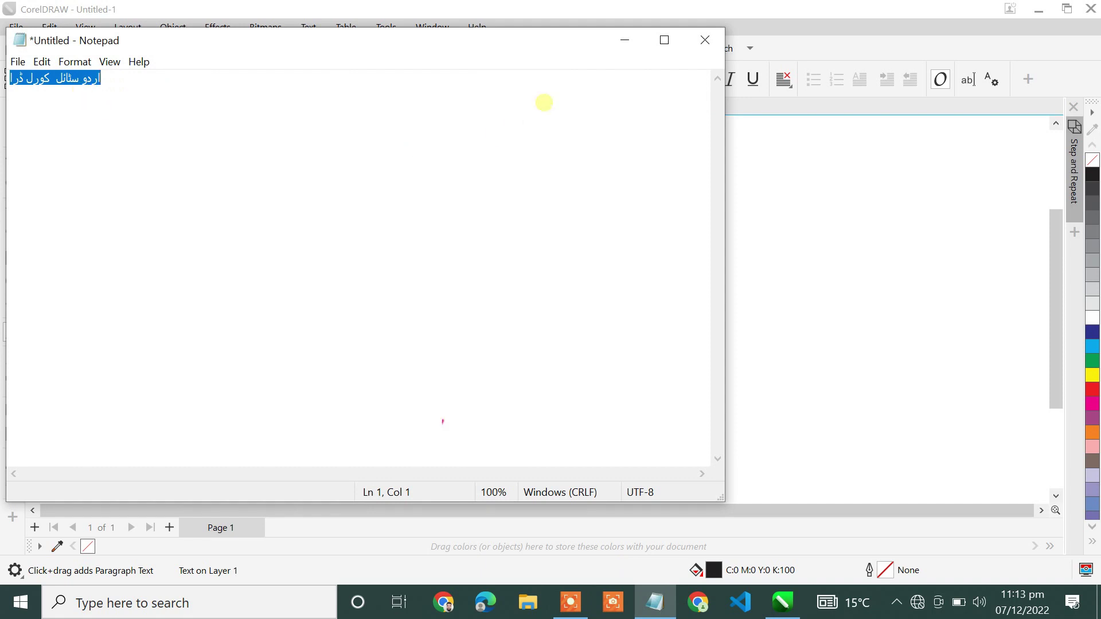
Close the Notepad note without saving and place the text "اردو سٹائل کورل ڈرا" on the CorelDRAW page.
left_click(705, 40)
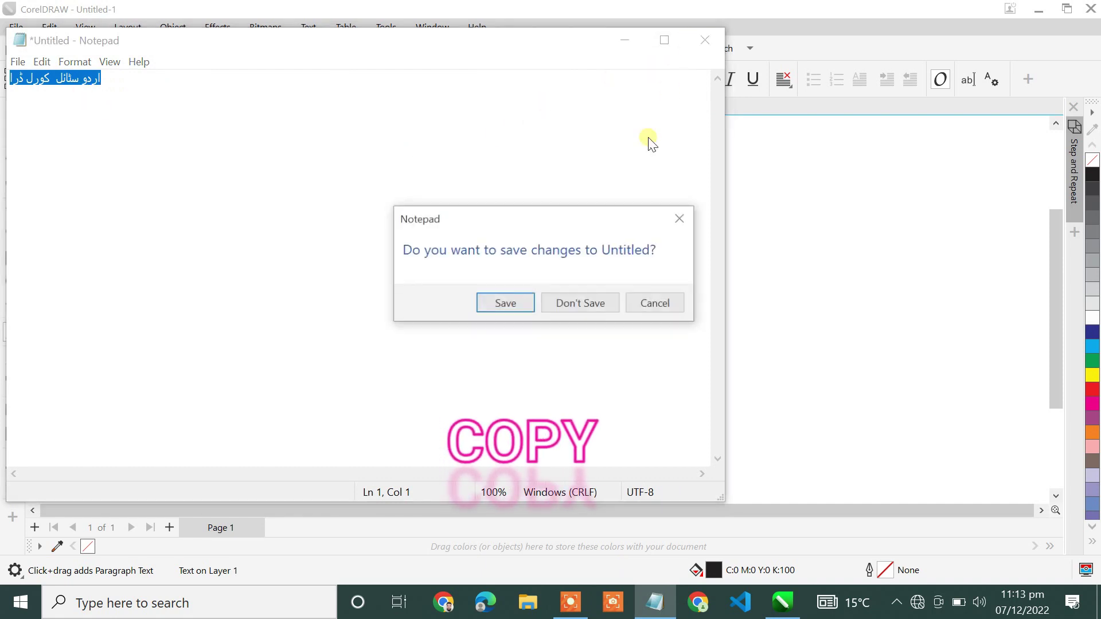
left_click(577, 308)
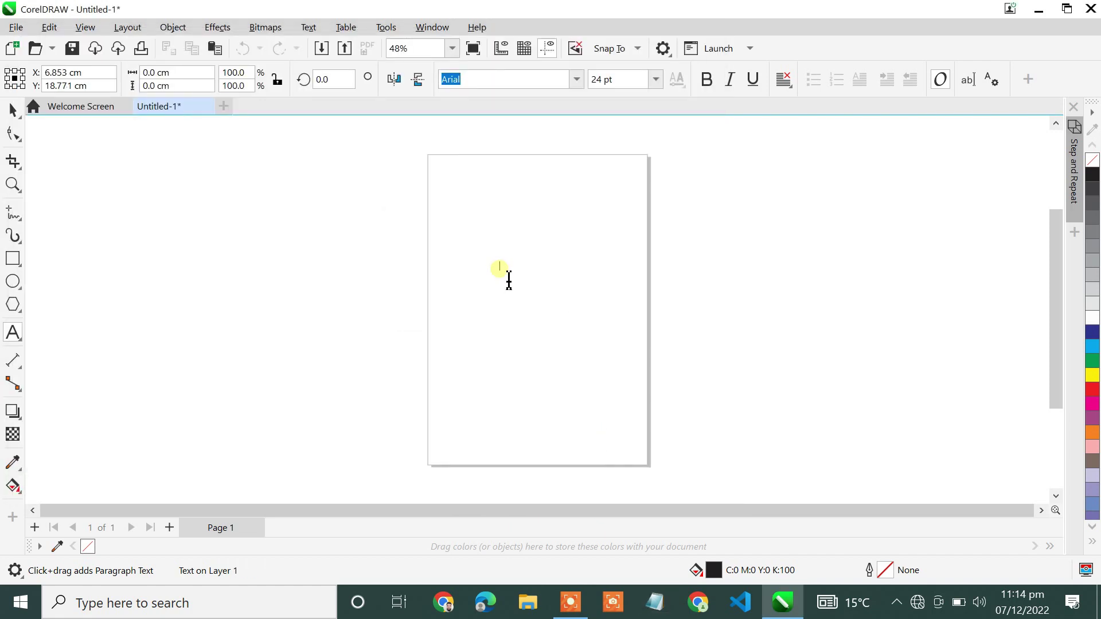
type("اردو سٹائل کورل ڈرا")
scroll(519, 248, "up", 2)
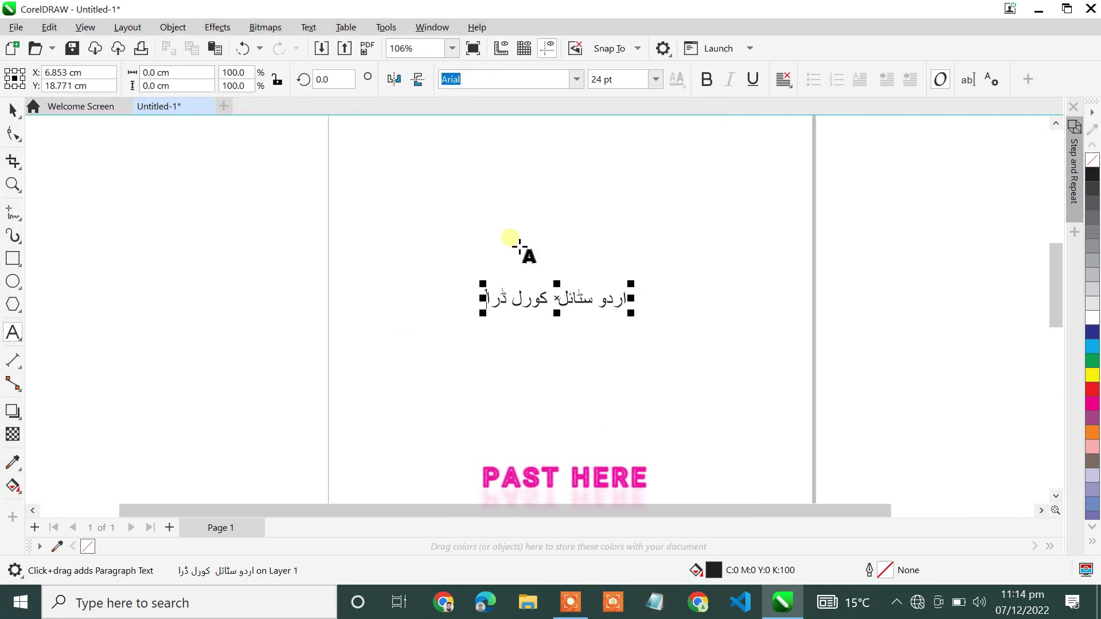
scroll(582, 315, "up", 6)
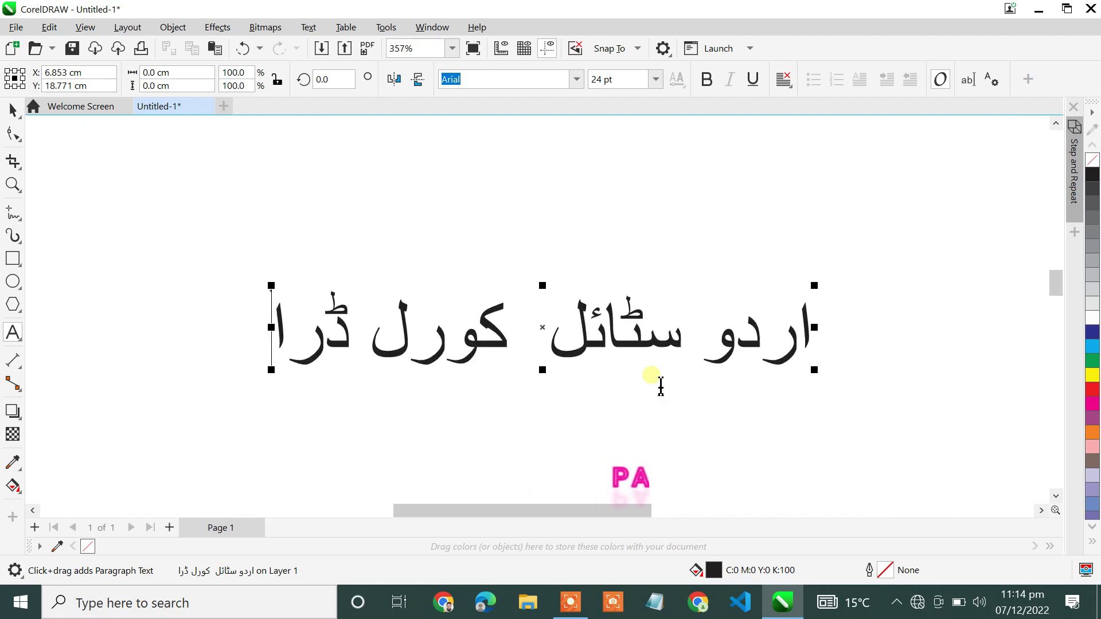
scroll(653, 386, "up", 1)
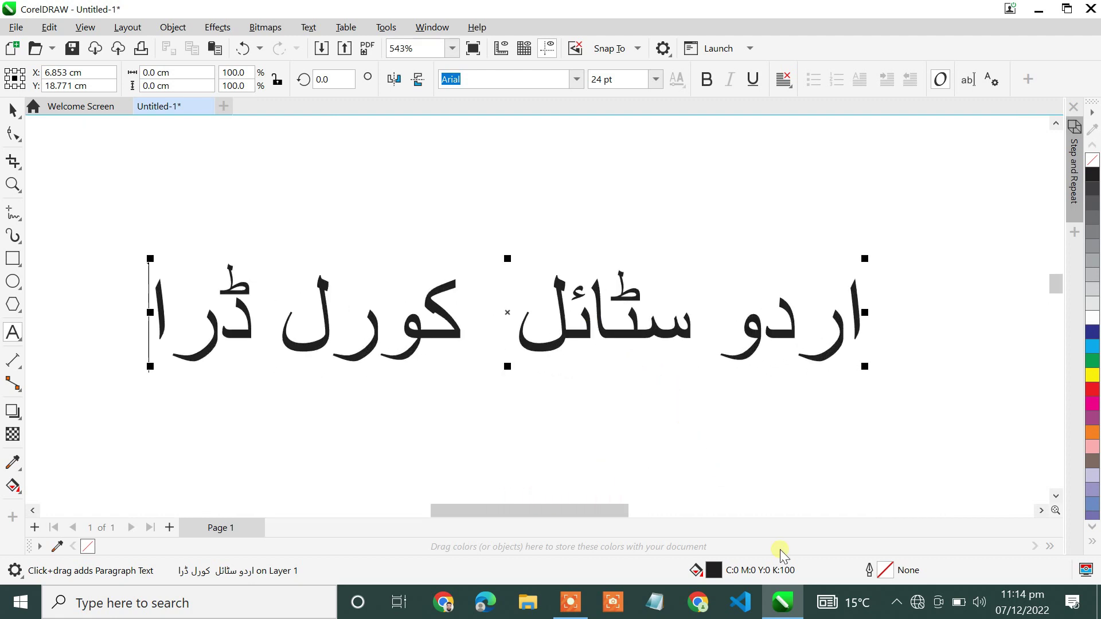
Connect the computer to the Wi-Fi network PTCL-BB 210.
left_click(917, 602)
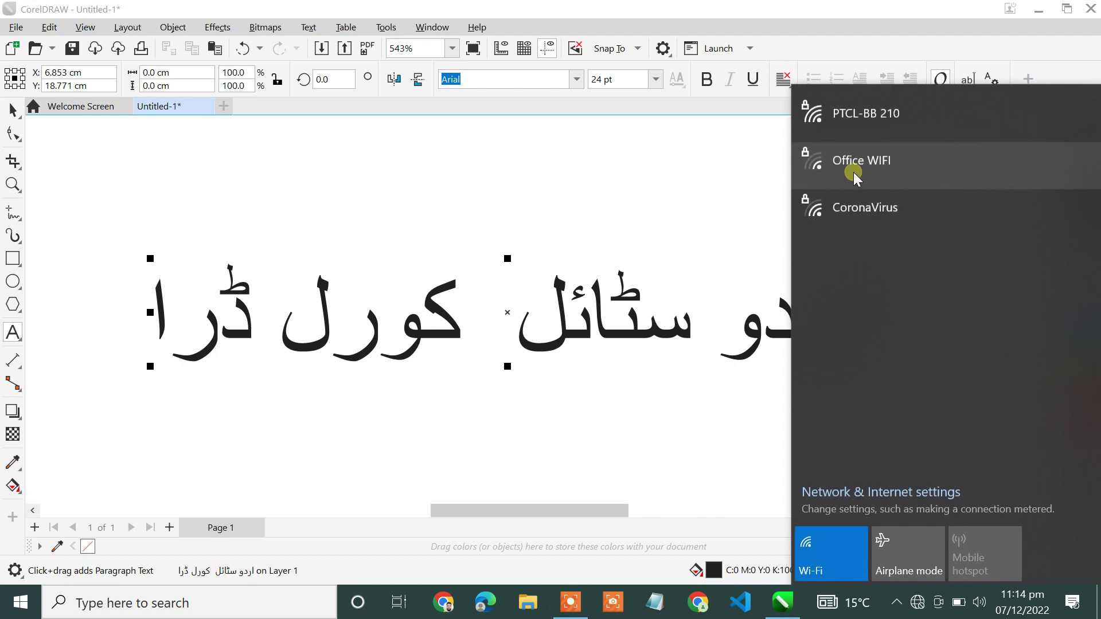
left_click(859, 112)
left_click(982, 188)
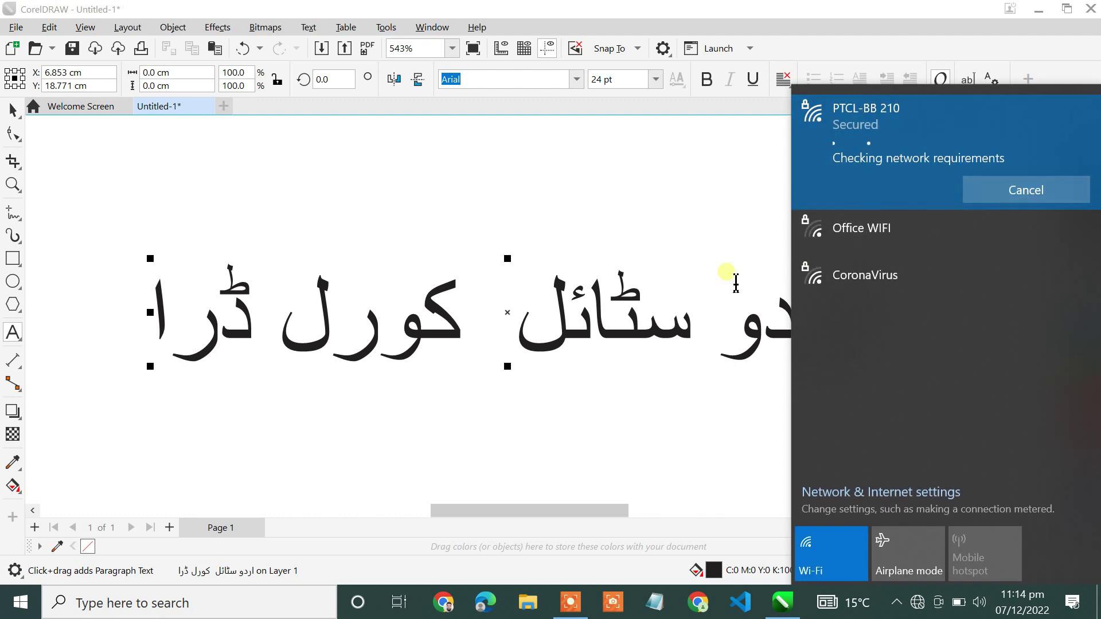
left_click(696, 243)
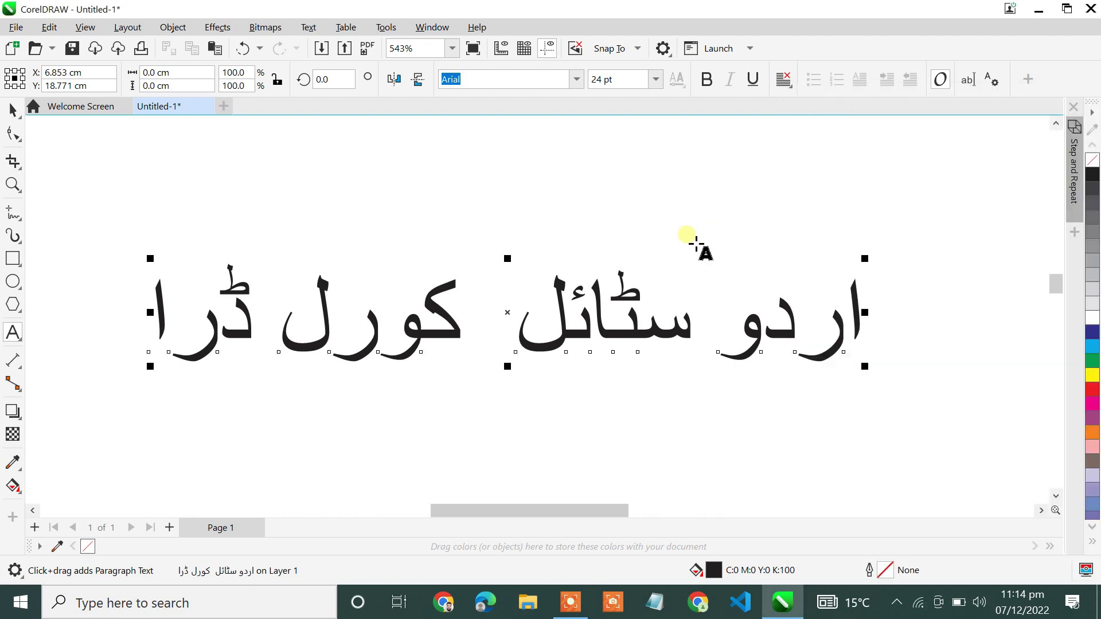
Switch to Chrome and search Google for "nastaleeq".
left_click(691, 605)
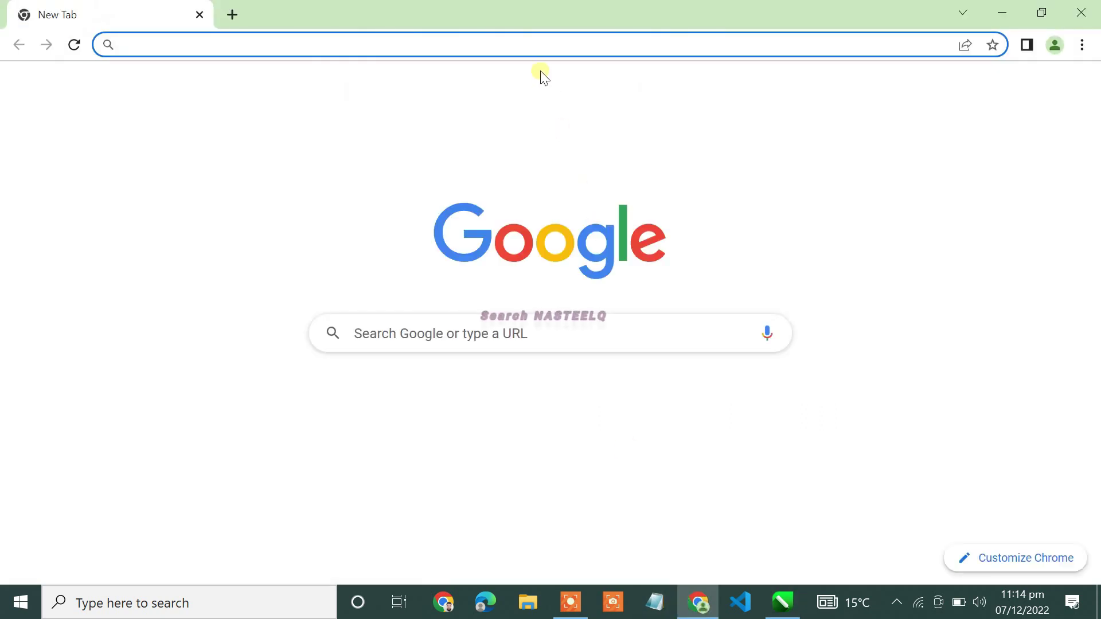
left_click(526, 344)
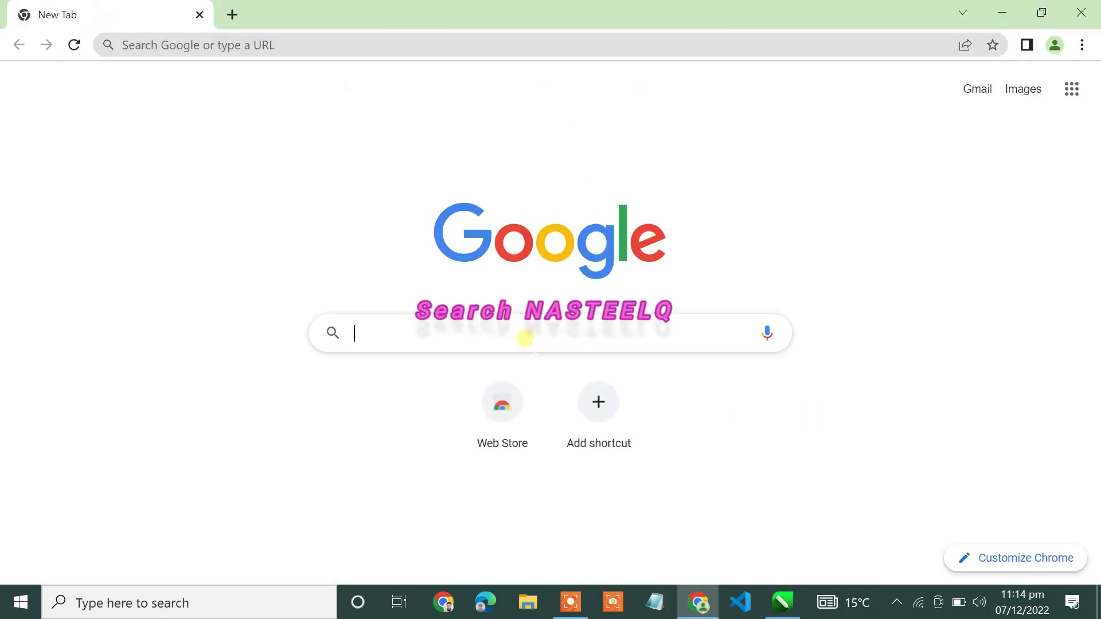
type("nastal")
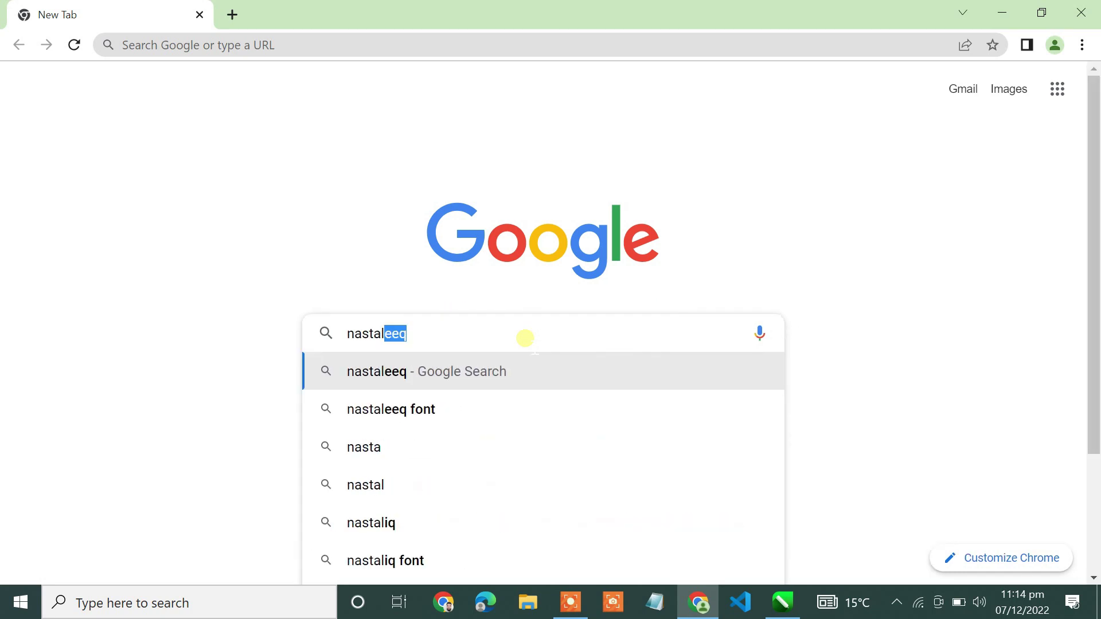
type("eeq")
key("Return")
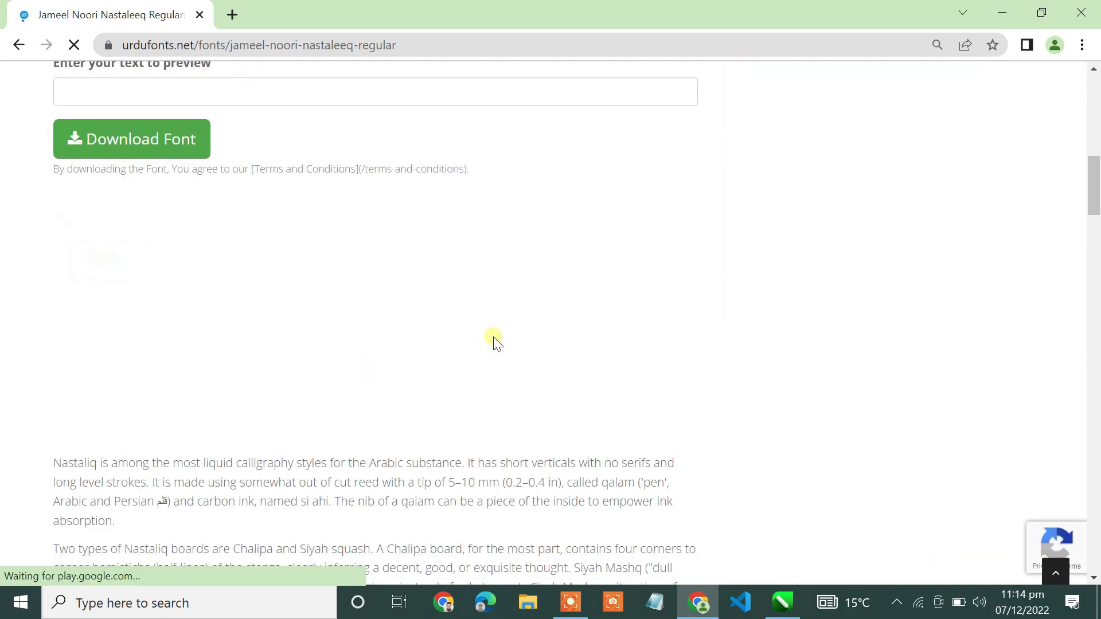
Download the Jameel Noori Nastaleeq Regular font from urdufonts.net.
scroll(310, 287, "down", 15)
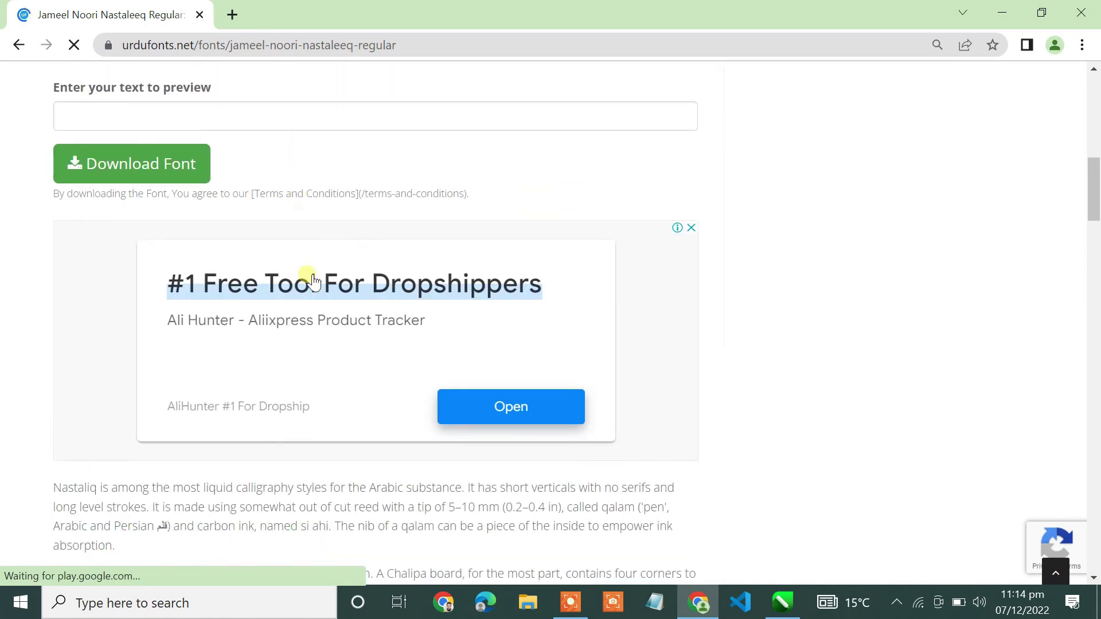
scroll(306, 290, "down", 10)
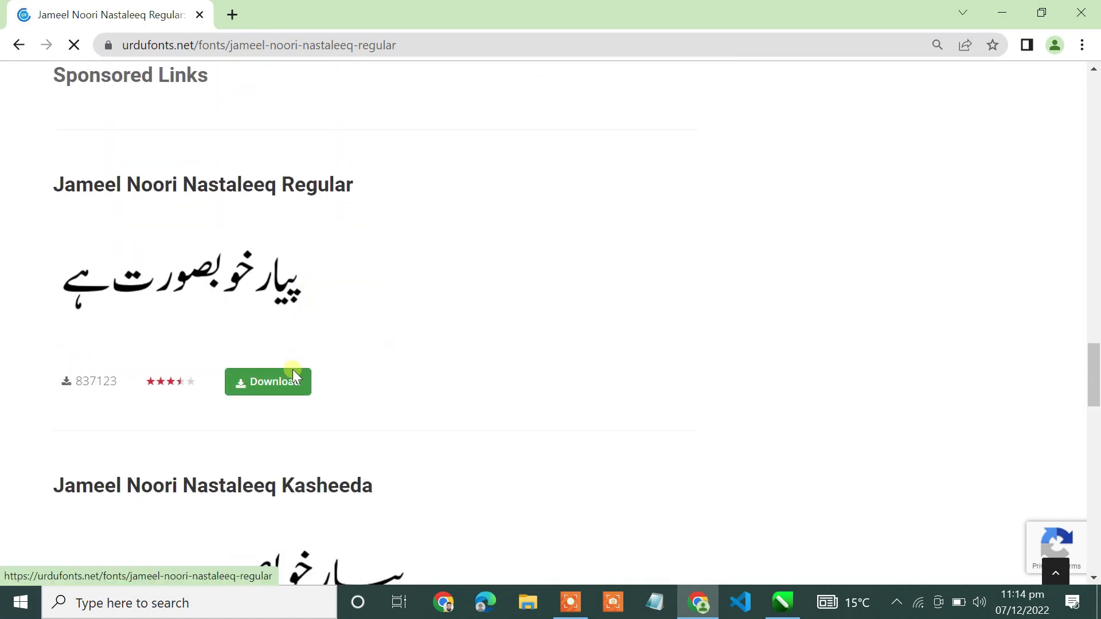
left_click(295, 375)
scroll(376, 288, "down", 8)
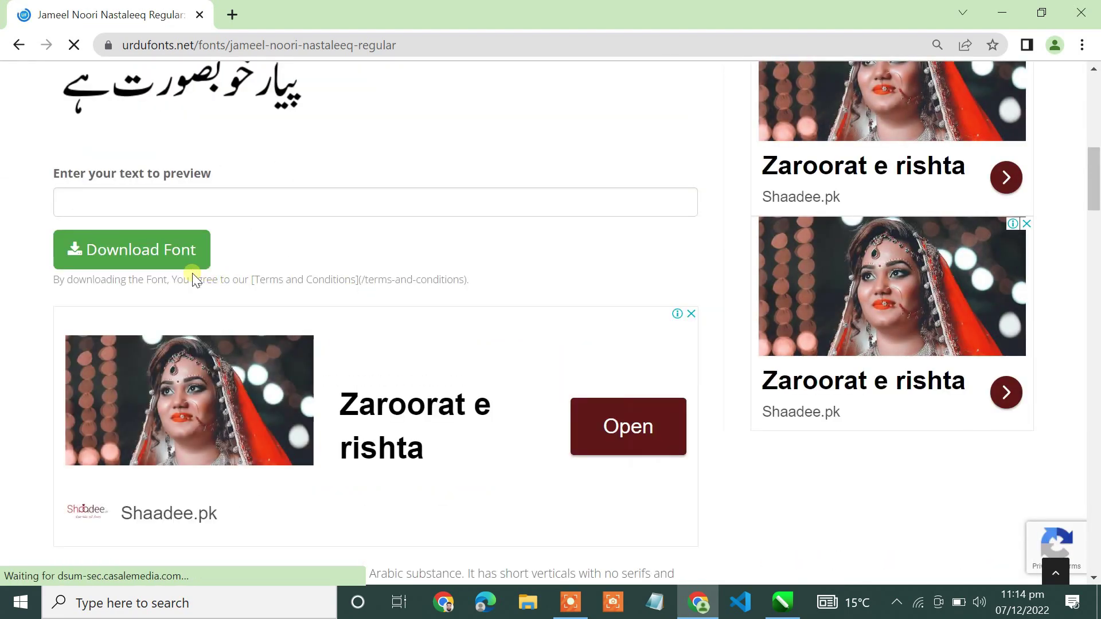
left_click(170, 258)
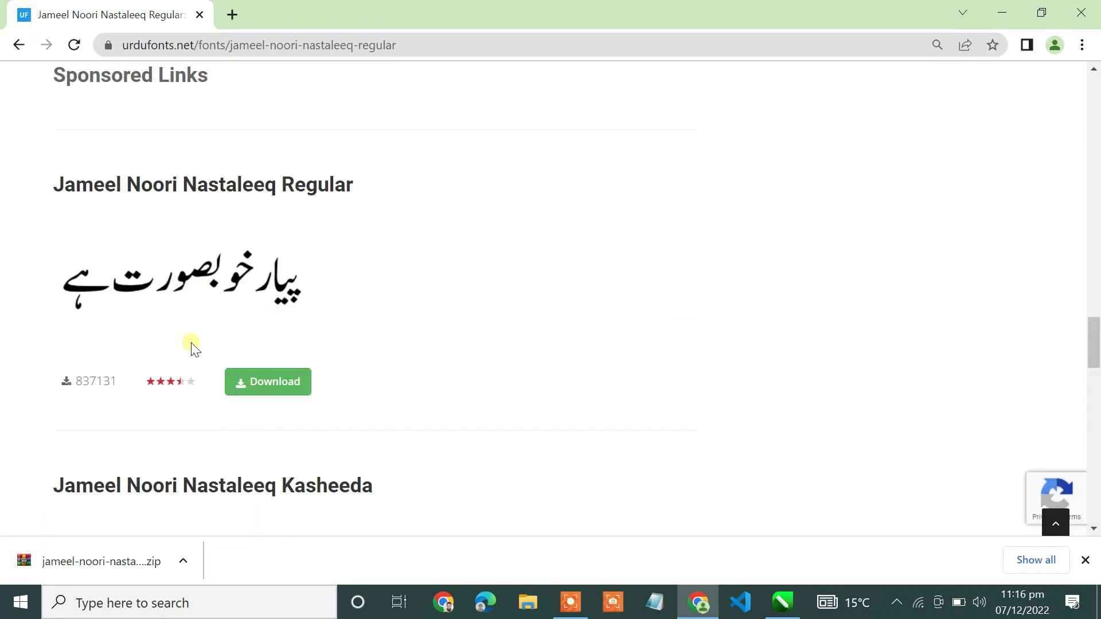
Open the Jameel Noori Nastaleeq Kasheeda font page, dismiss the advertisement and download the font.
scroll(192, 347, "down", 5)
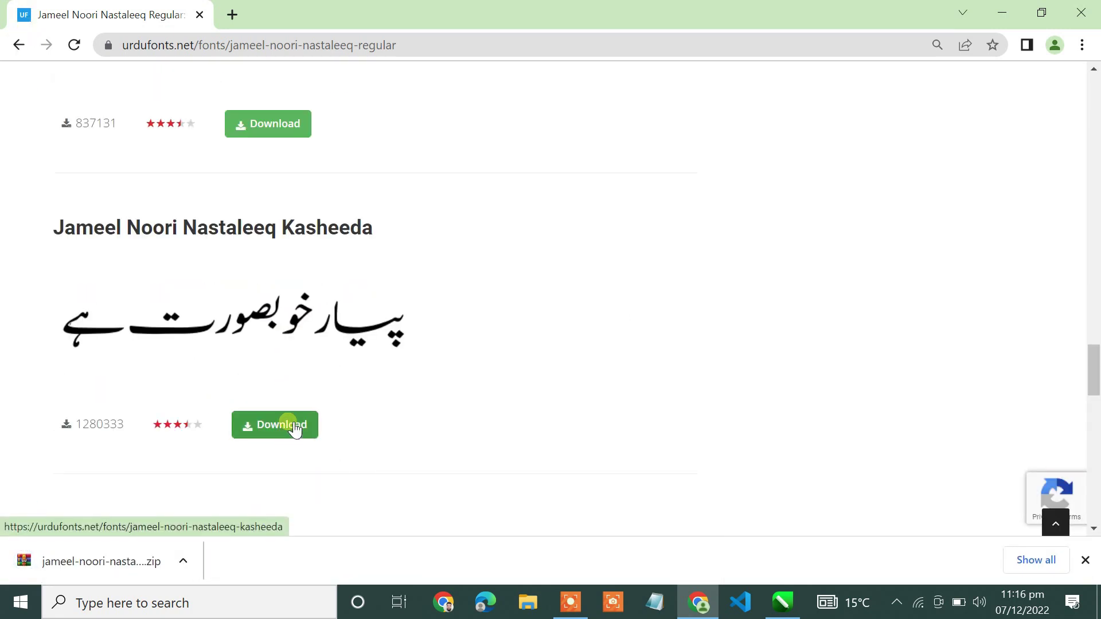
left_click(292, 439)
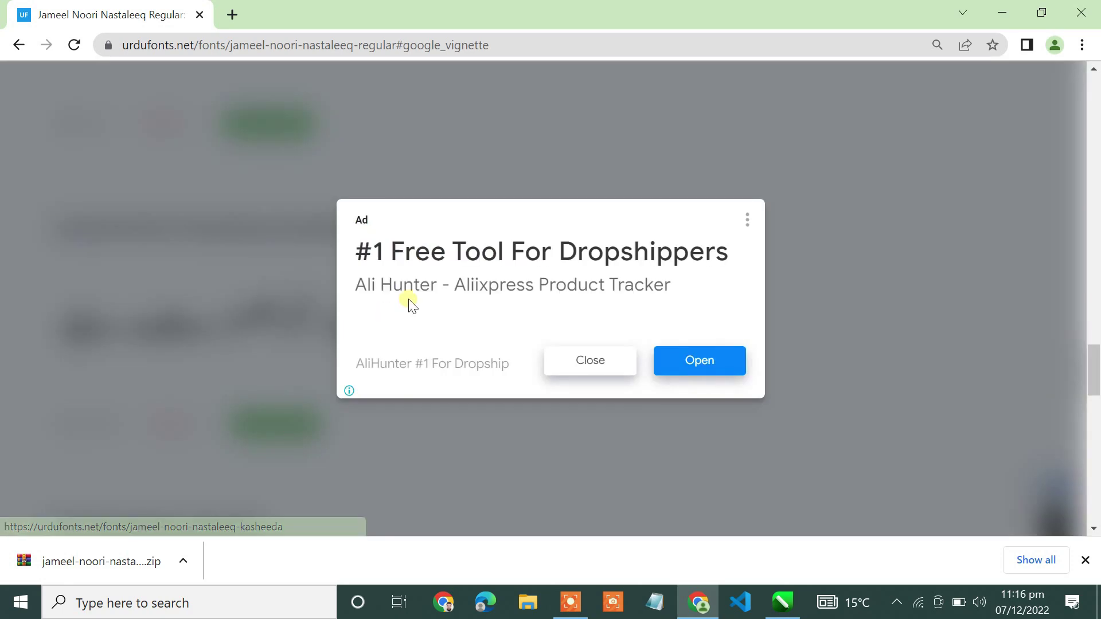
left_click(597, 360)
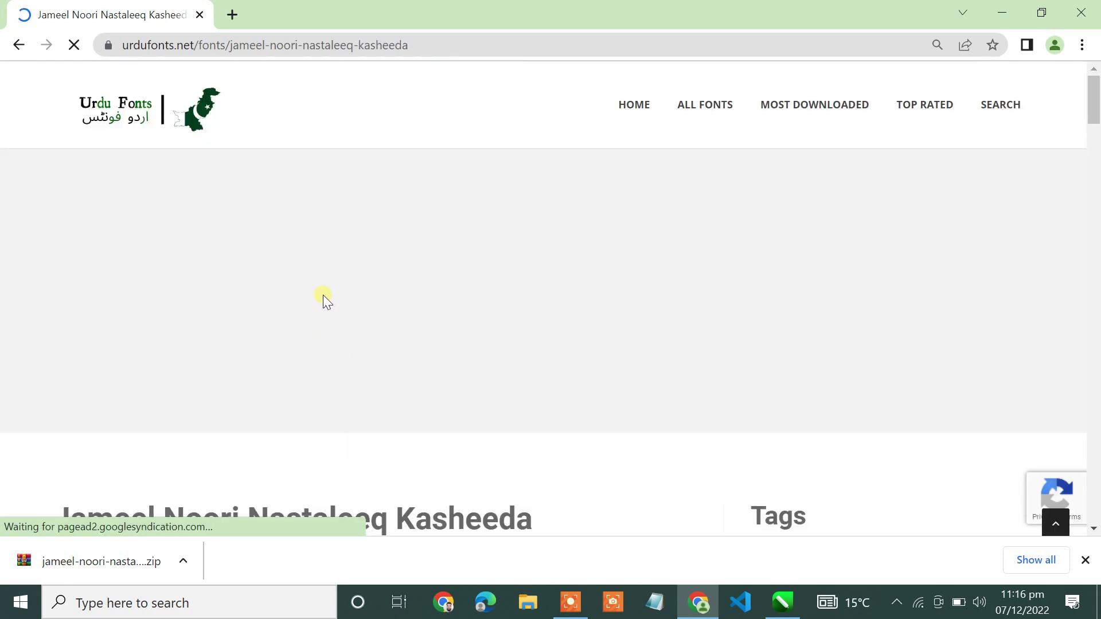
scroll(324, 297, "down", 5)
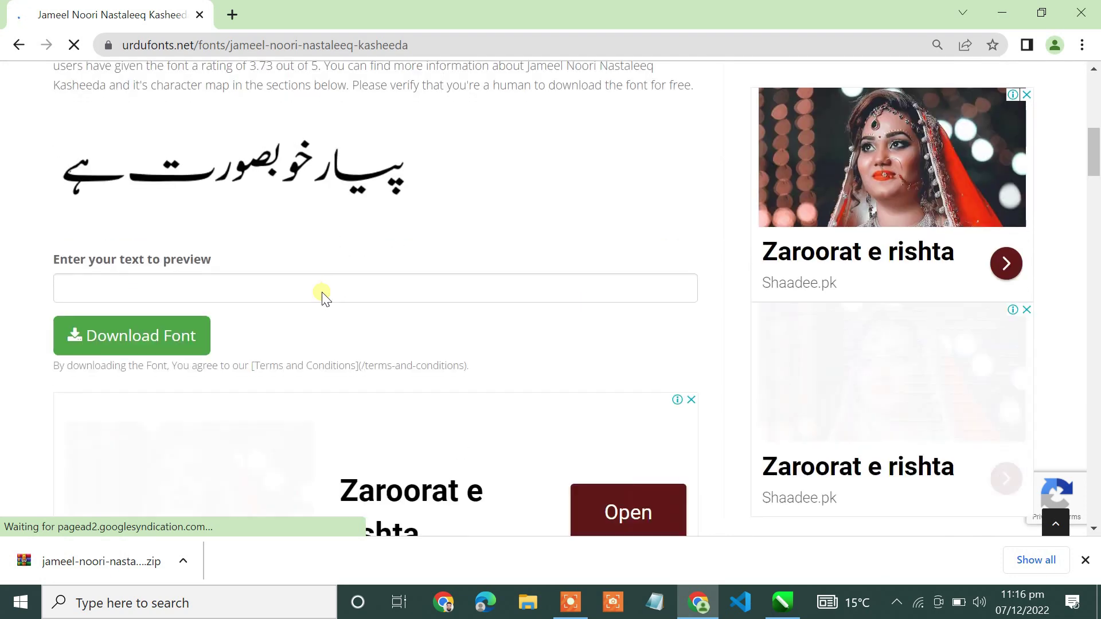
left_click(172, 328)
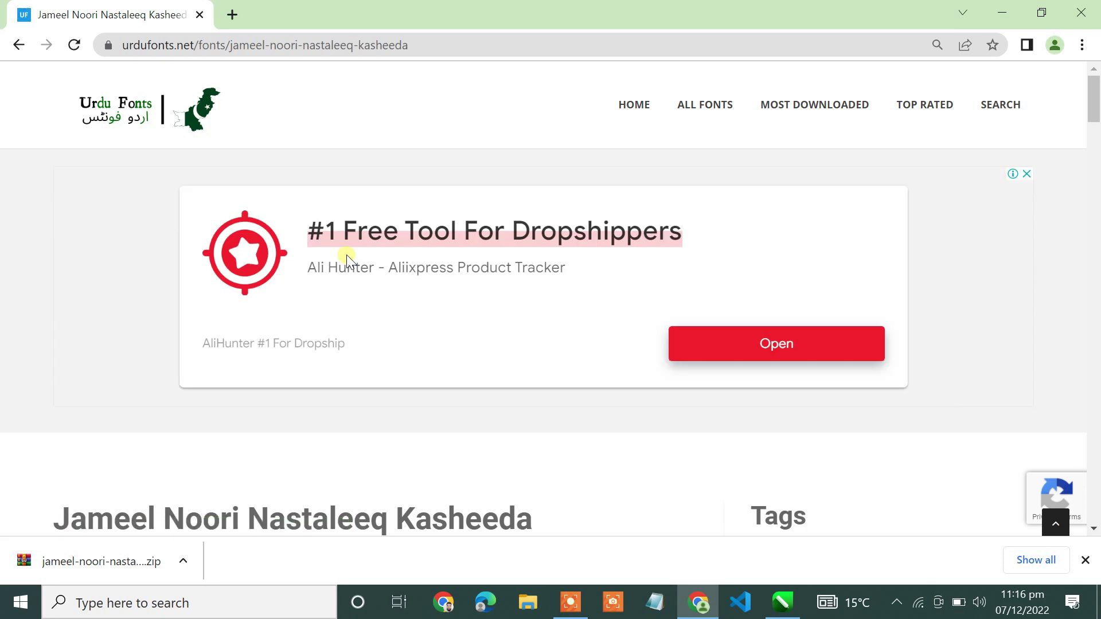
scroll(346, 256, "down", 15)
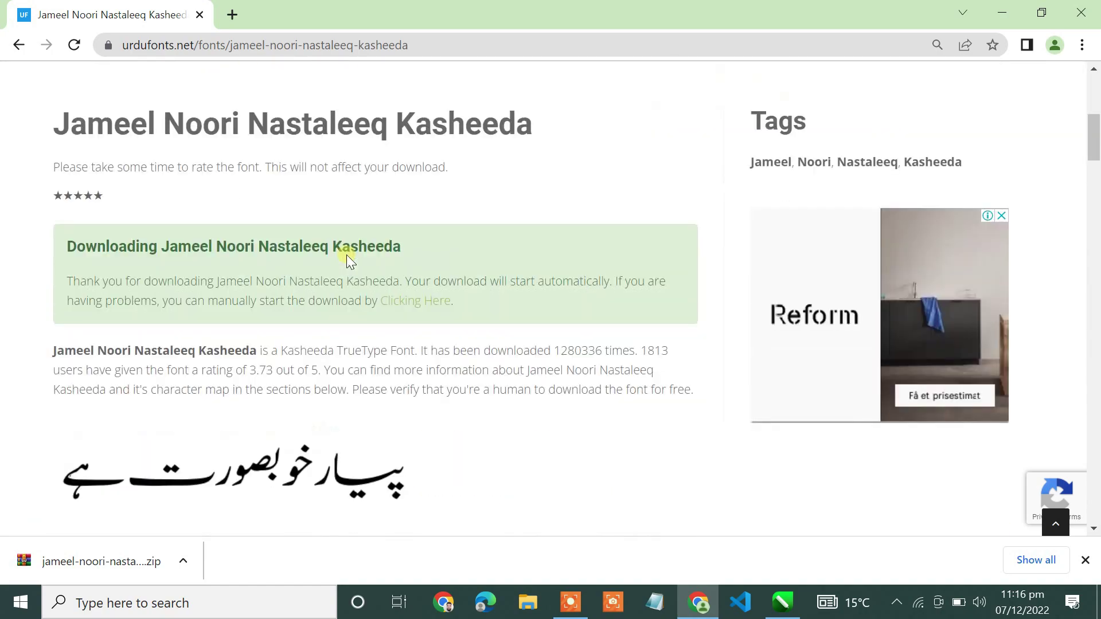
scroll(346, 255, "down", 8)
scroll(346, 255, "up", 5)
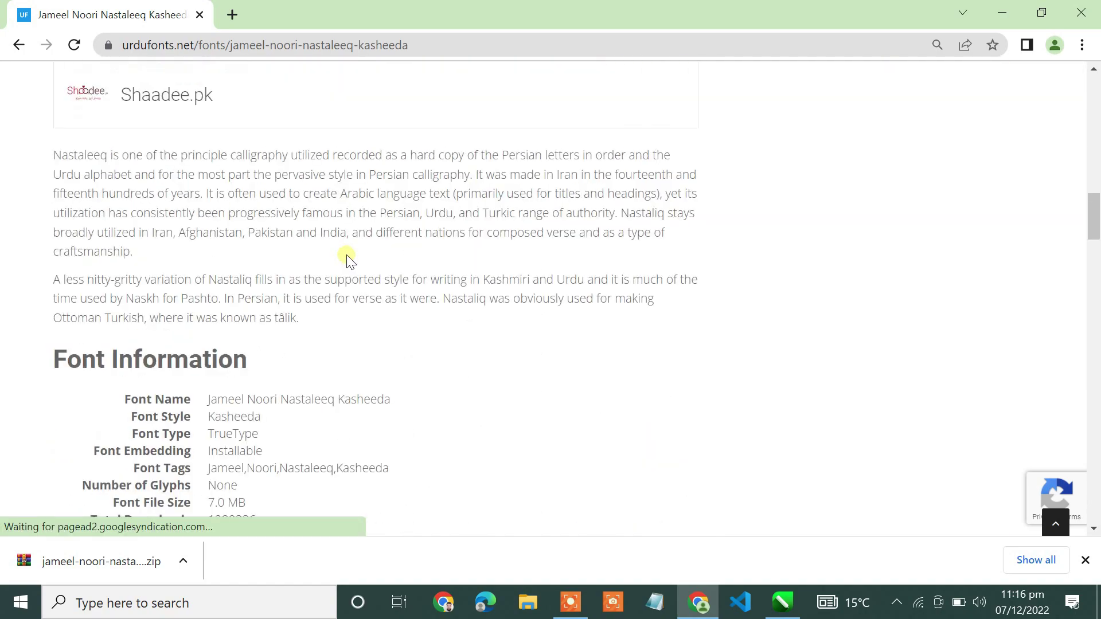
scroll(346, 256, "up", 8)
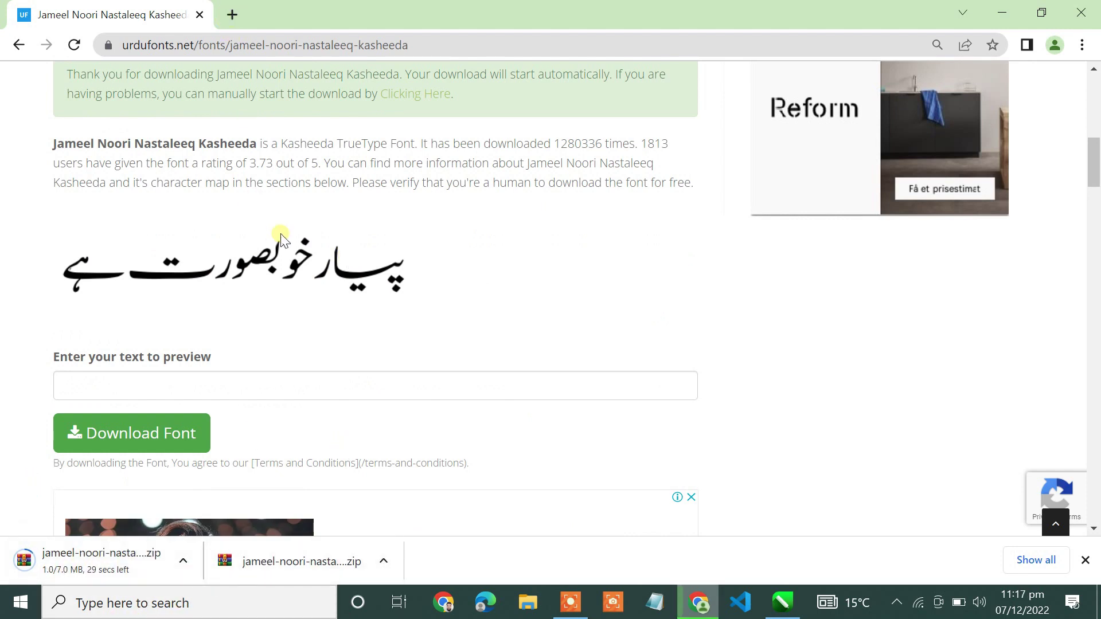
Find Alvi Nastaleeq Regular among the related fonts, open its page and download the font.
scroll(513, 354, "down", 15)
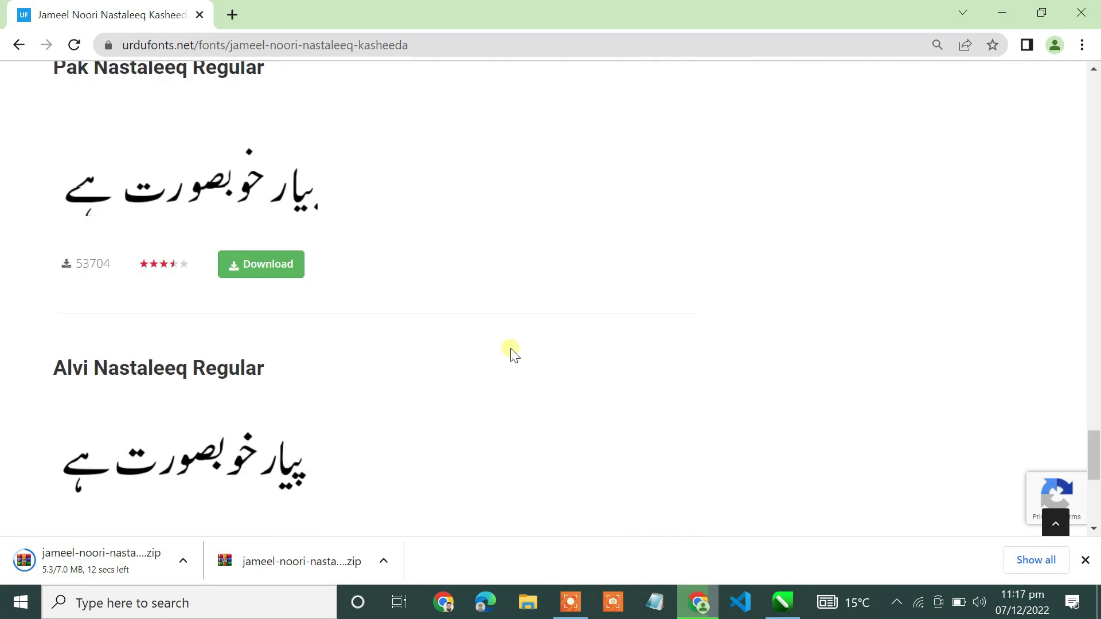
scroll(513, 354, "down", 7)
scroll(514, 356, "up", 5)
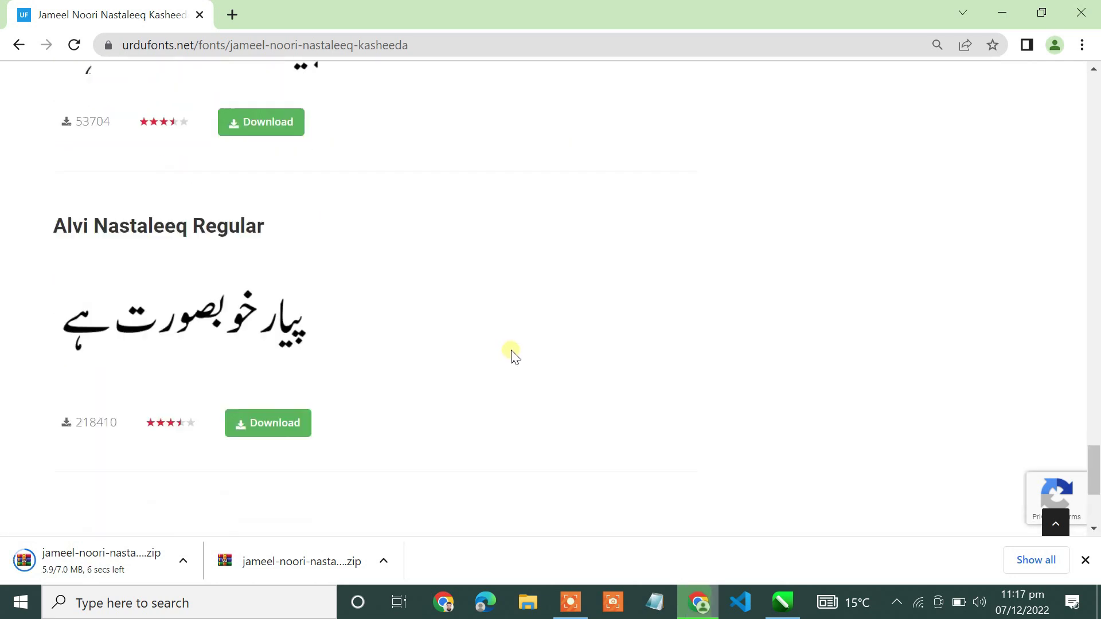
scroll(513, 354, "up", 1)
scroll(516, 358, "down", 1)
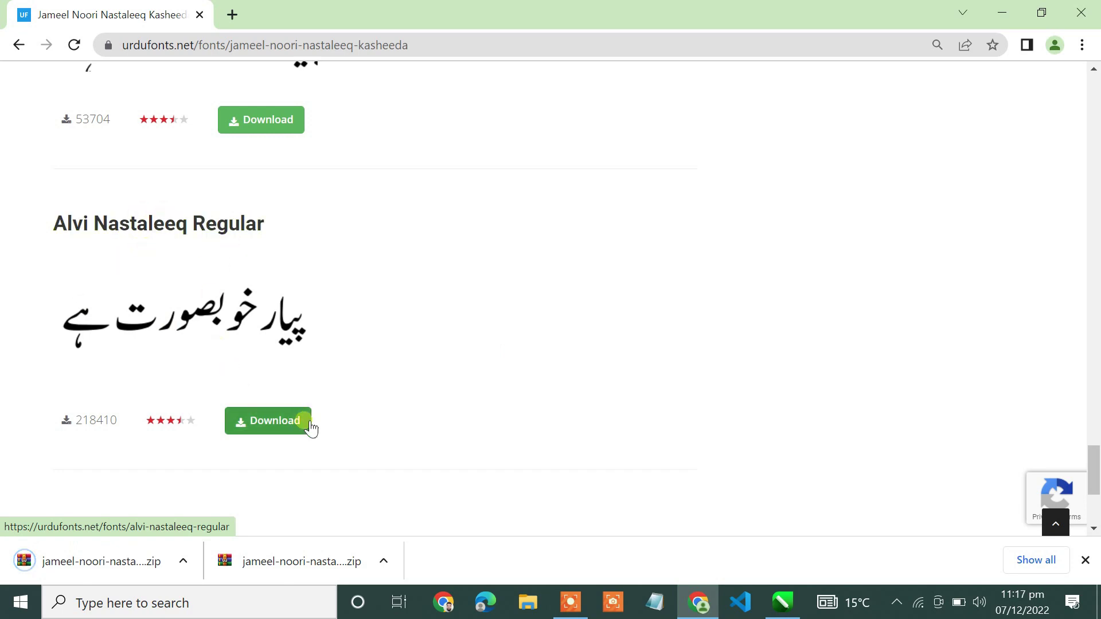
left_click(273, 421)
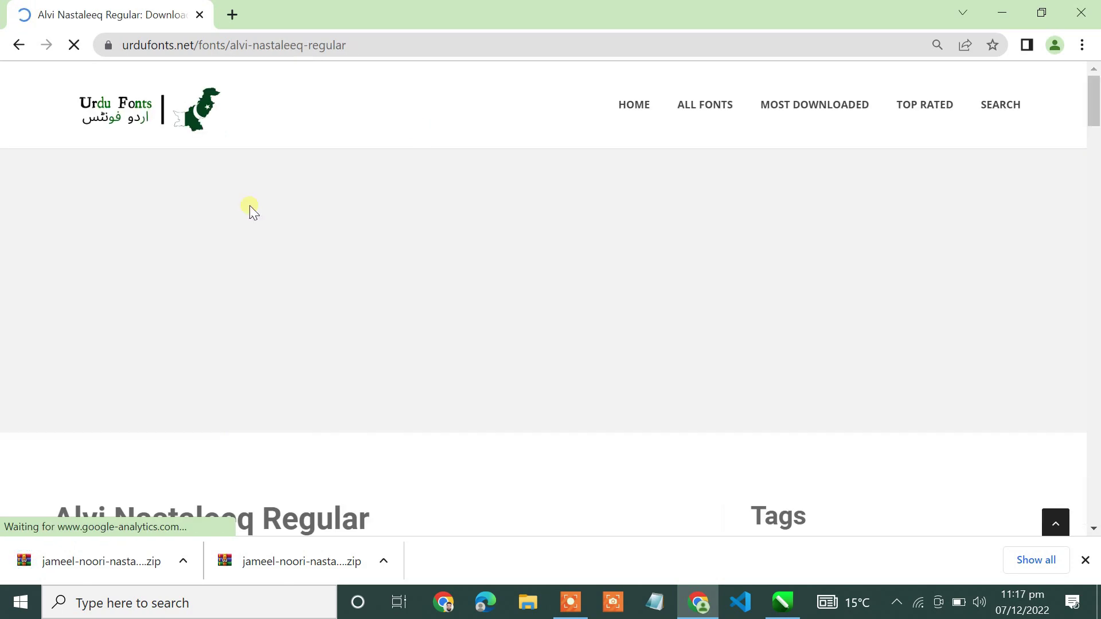
scroll(340, 335, "down", 3)
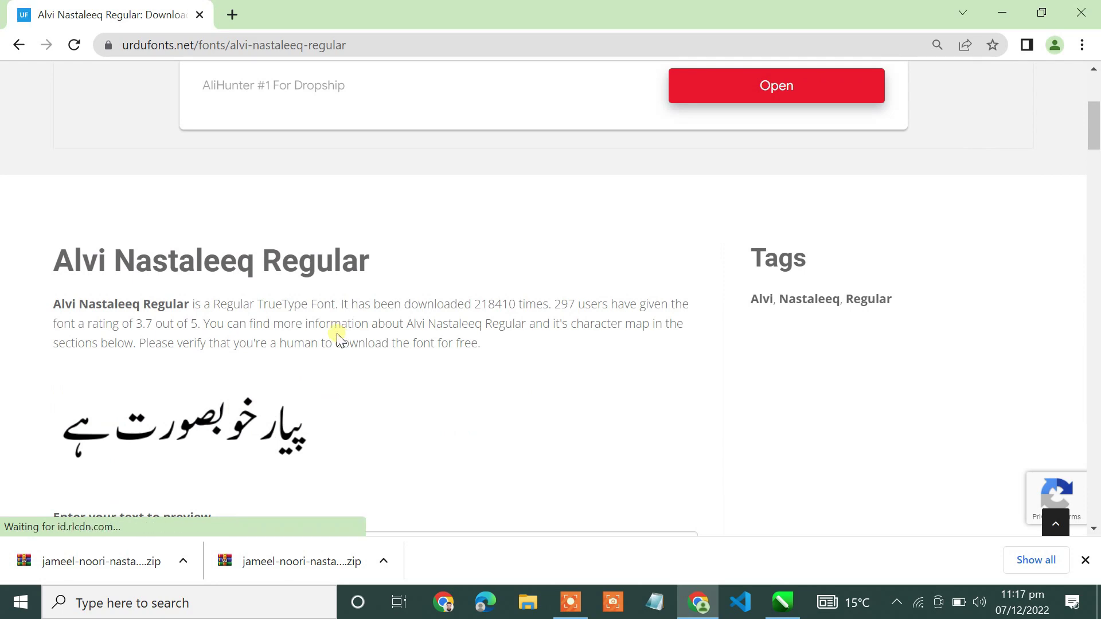
scroll(338, 344, "down", 5)
scroll(322, 344, "down", 2)
scroll(162, 263, "up", 2)
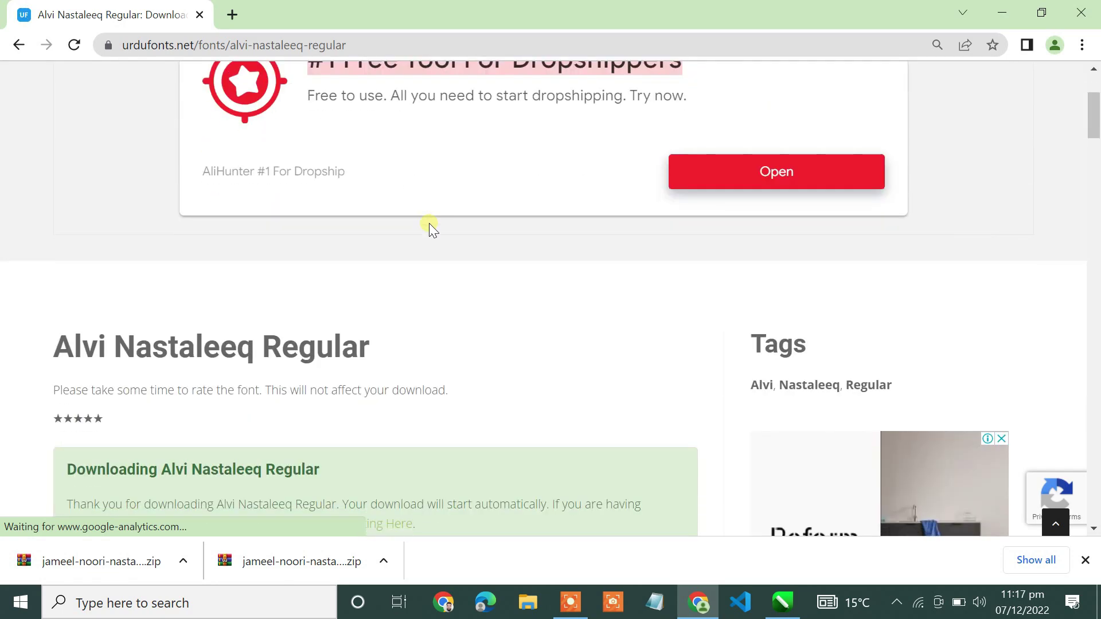
Look through the other Nastaleeq fonts on the page and the font list on the Urdu Fonts home page.
scroll(429, 222, "down", 10)
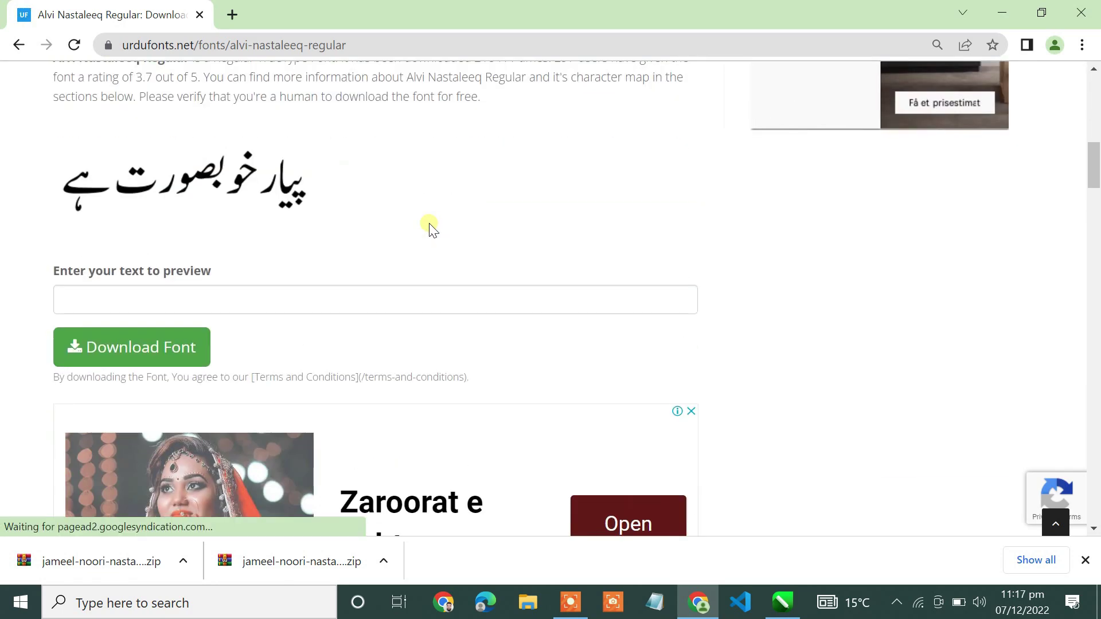
scroll(429, 224, "down", 15)
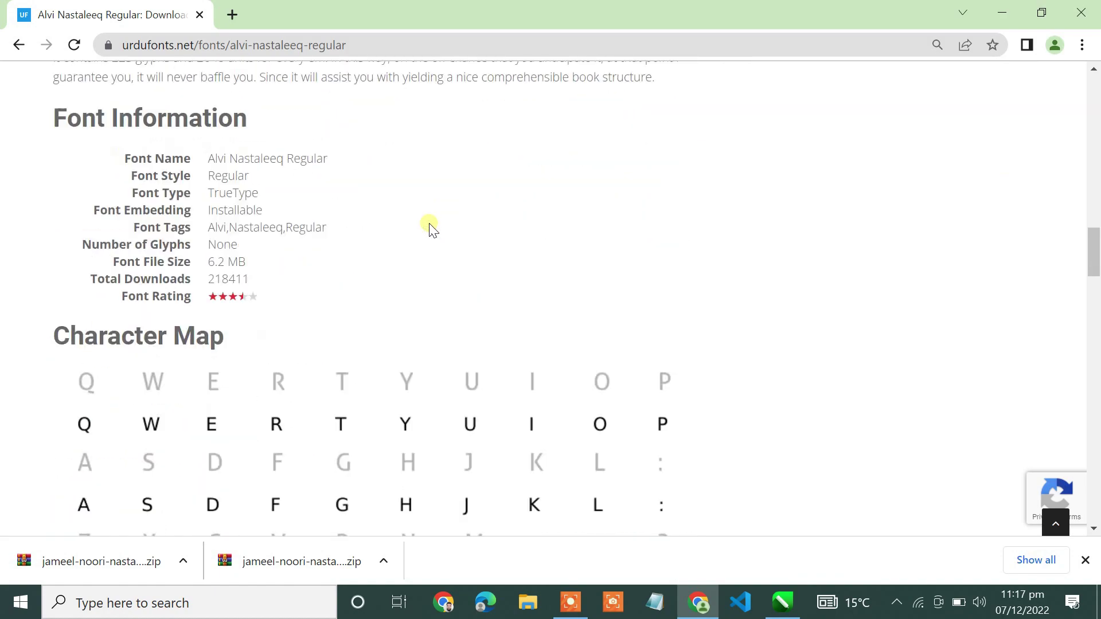
scroll(431, 228, "down", 12)
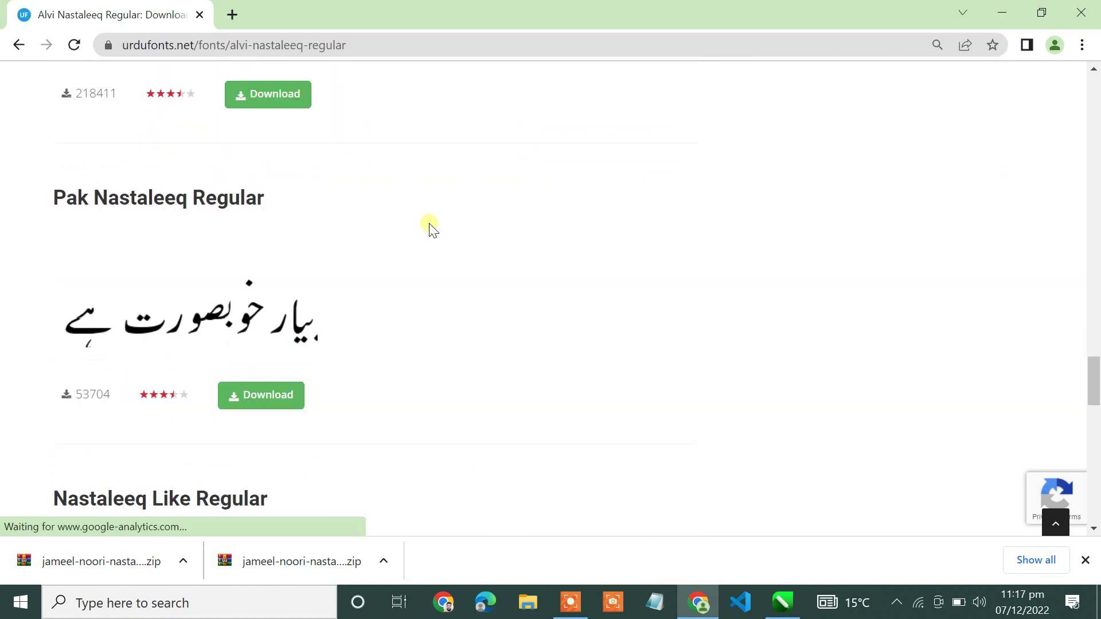
scroll(431, 229, "up", 16)
scroll(431, 228, "up", 20)
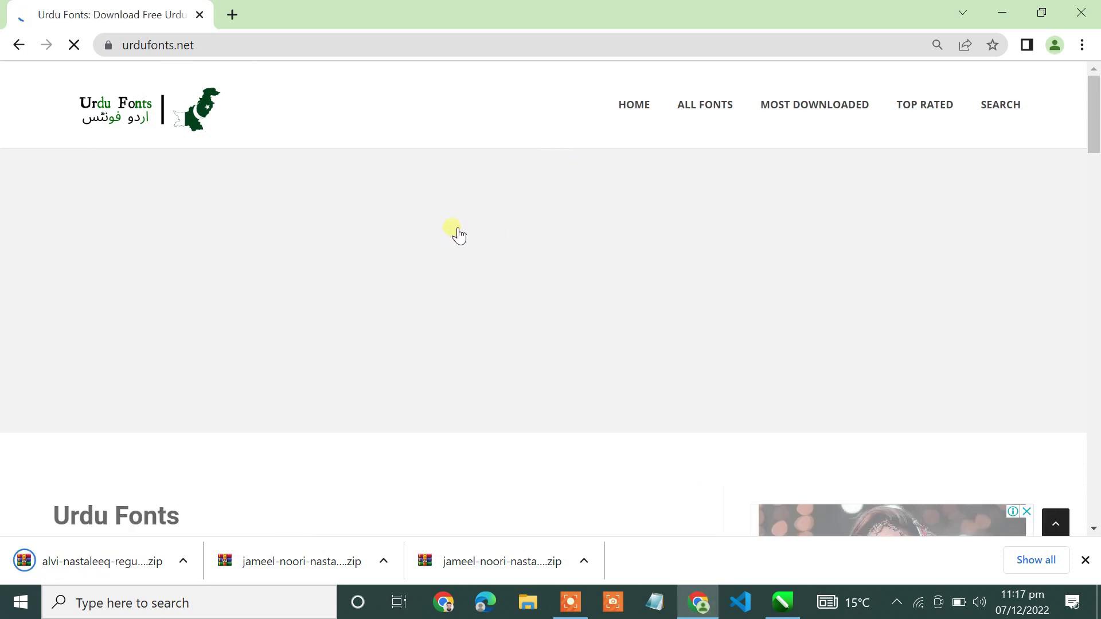
scroll(456, 223, "down", 15)
scroll(240, 361, "down", 20)
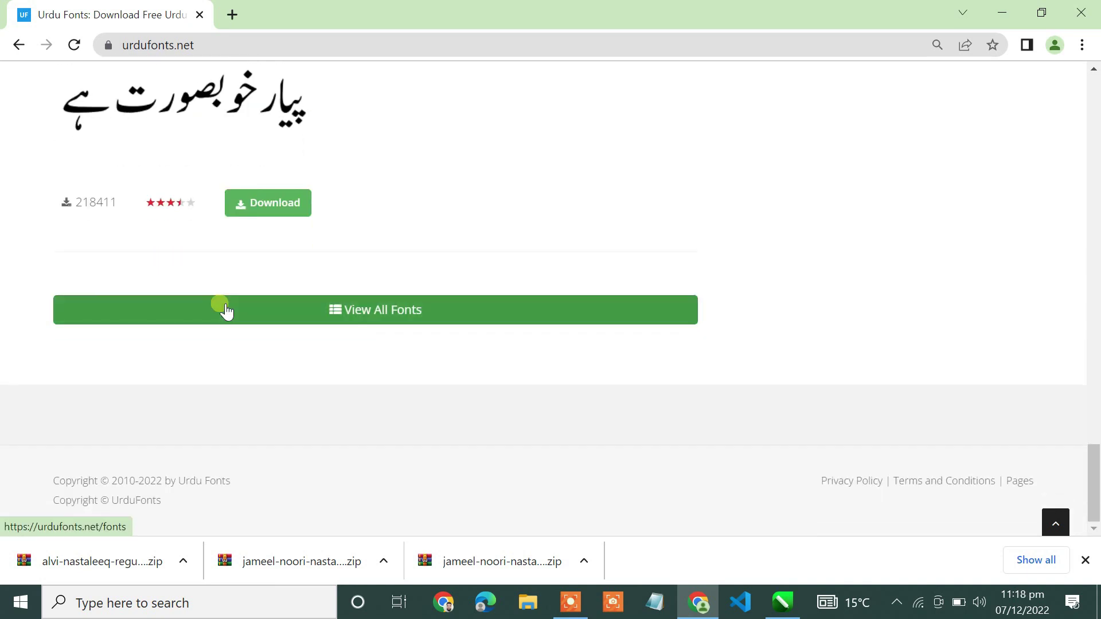
Look through the full font list on the Urdu Fonts site, covering pages 1 and 2.
left_click(415, 309)
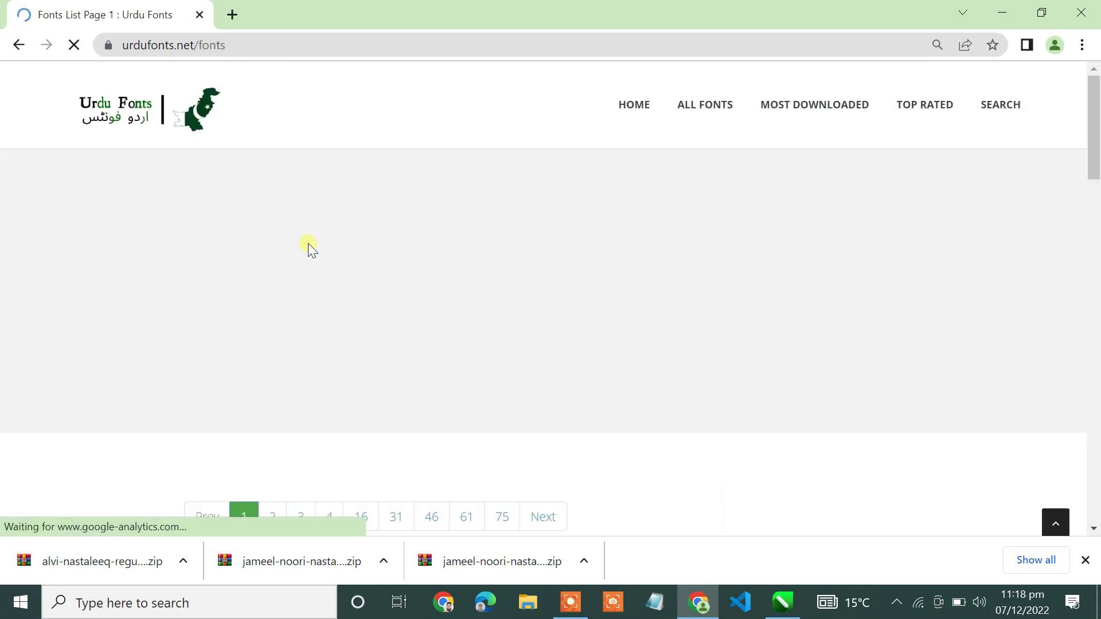
scroll(308, 247, "down", 5)
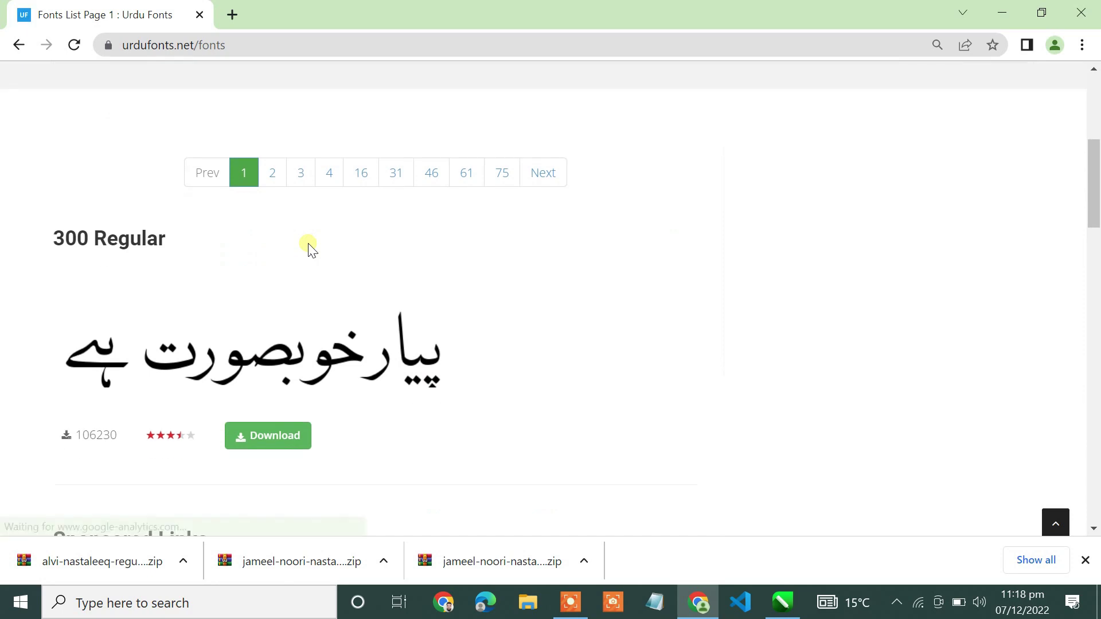
scroll(308, 246, "down", 5)
scroll(308, 247, "down", 13)
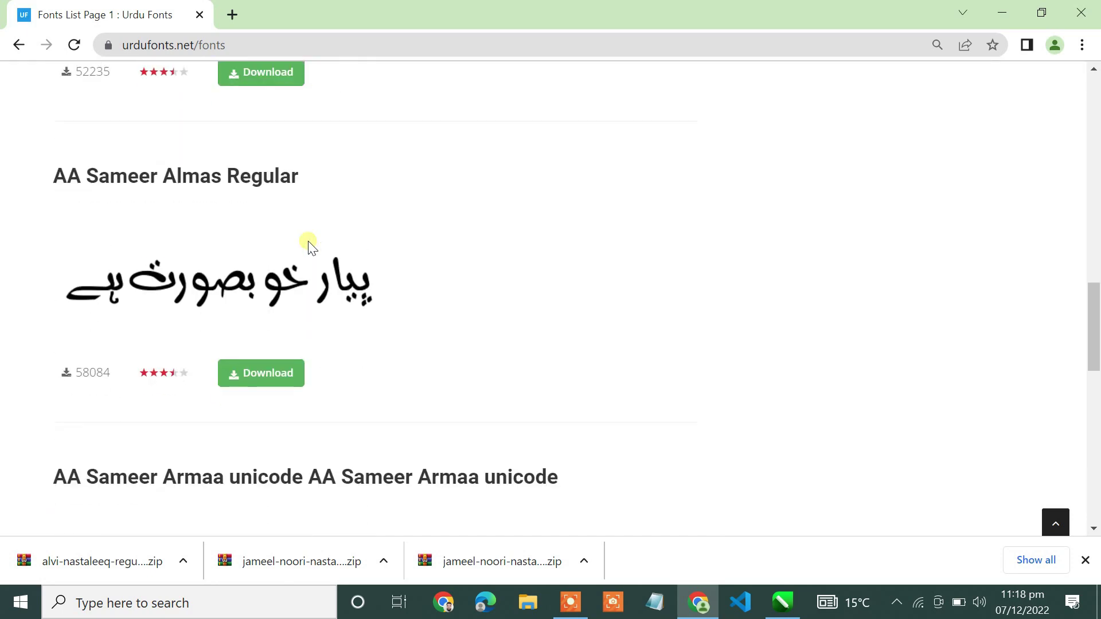
scroll(308, 246, "down", 8)
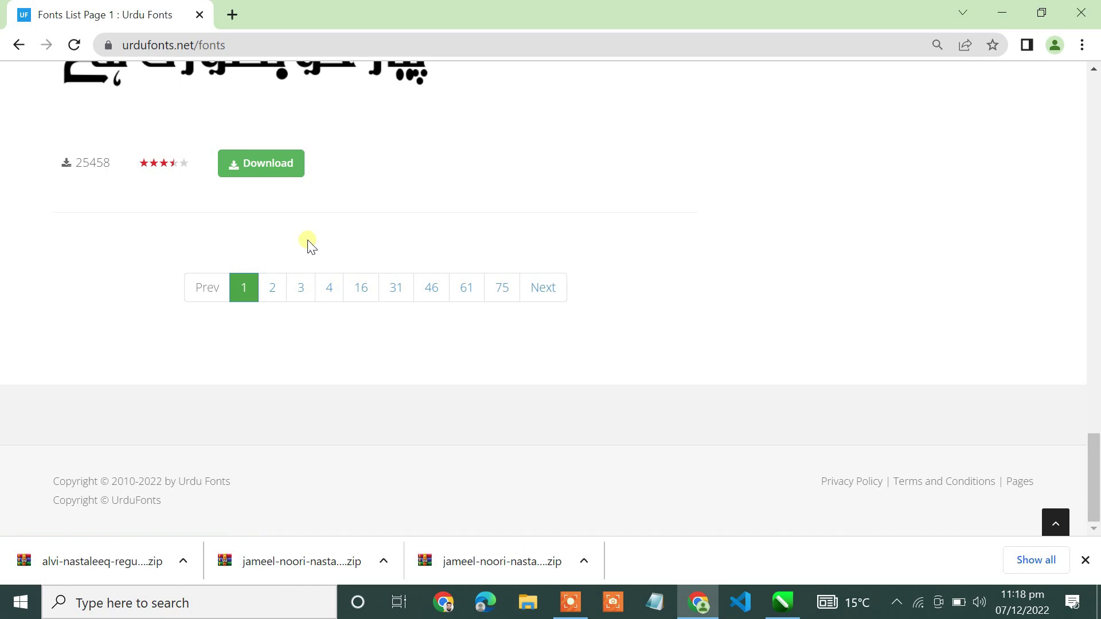
scroll(308, 244, "up", 10)
scroll(309, 238, "down", 9)
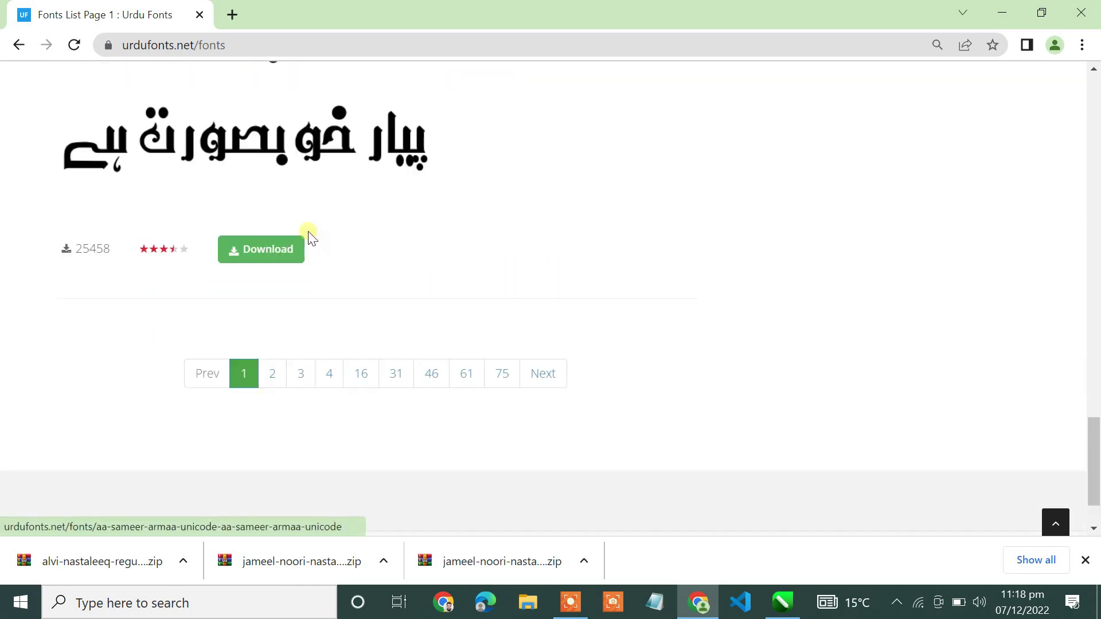
left_click(541, 373)
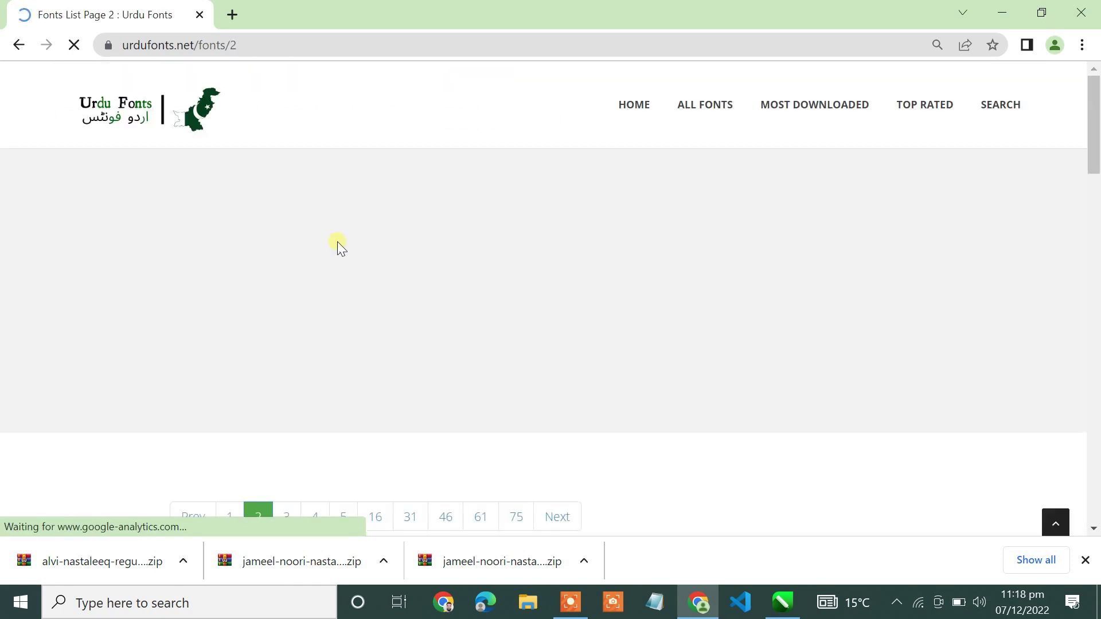
scroll(481, 436, "down", 9)
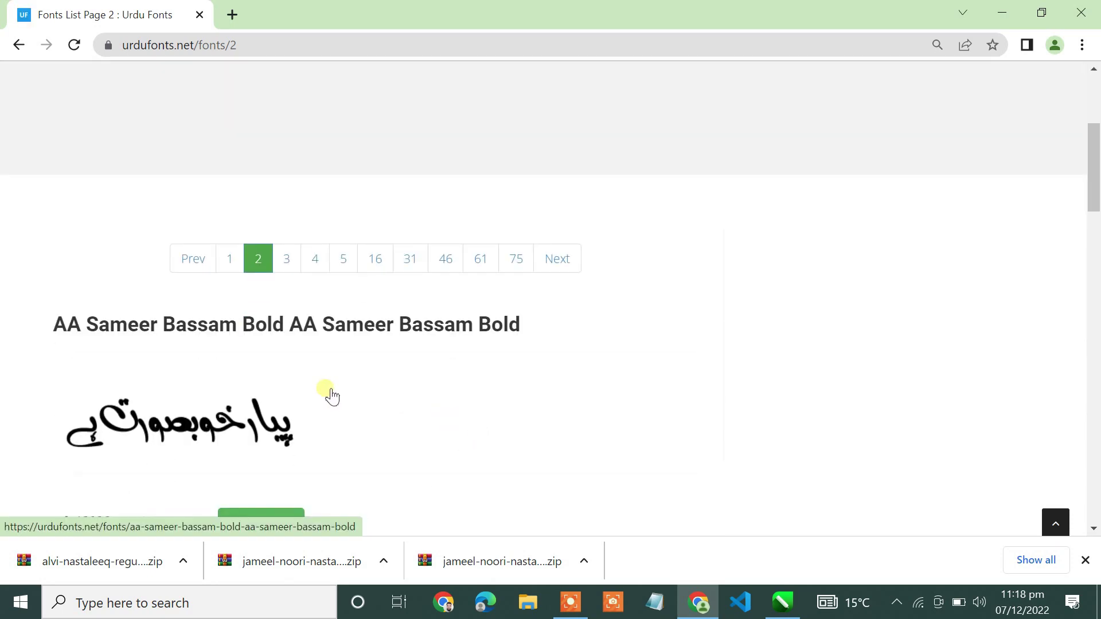
scroll(327, 394, "down", 15)
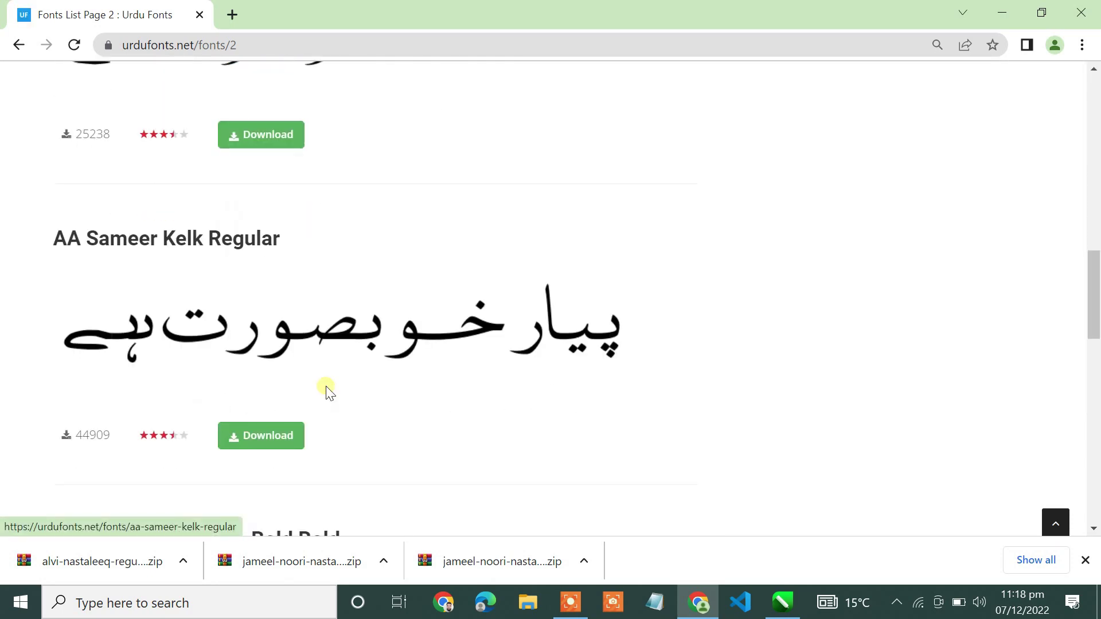
scroll(327, 390, "down", 2)
Open alvi-nastaleeq-regular.zip from the Downloads folder and open the Alvi Nastaleeq TrueType font file inside it.
key("super+e")
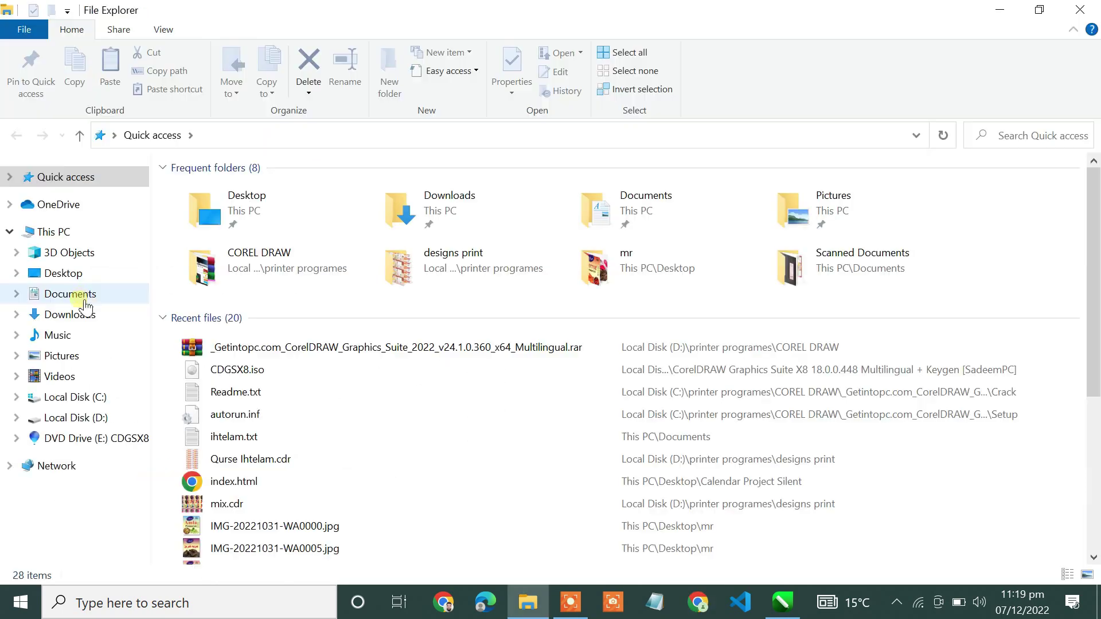
left_click(85, 320)
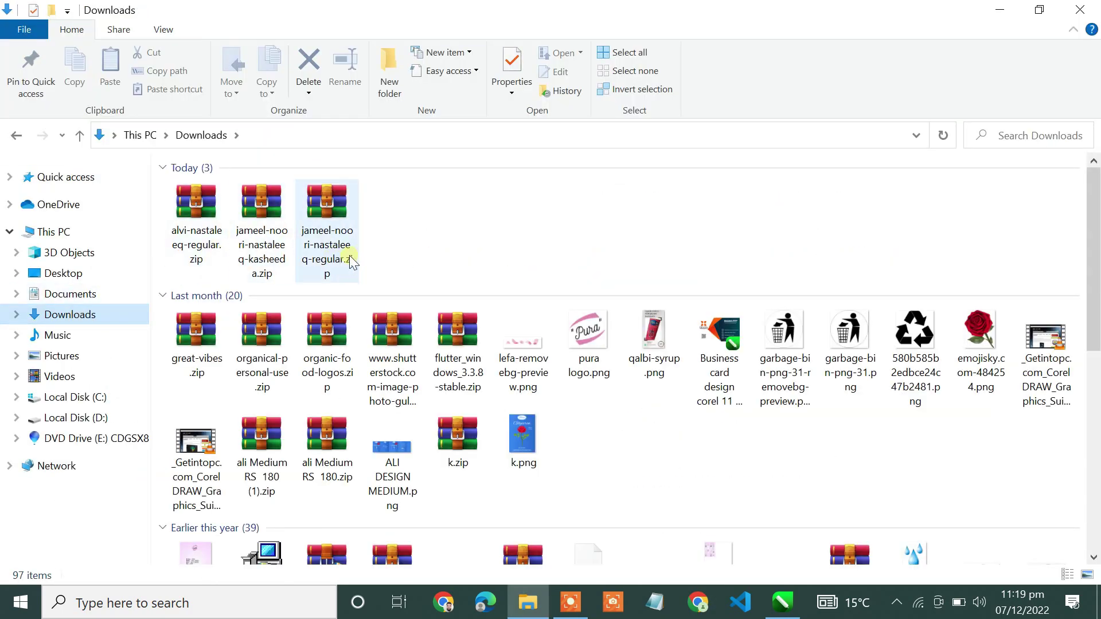
double_click(203, 221)
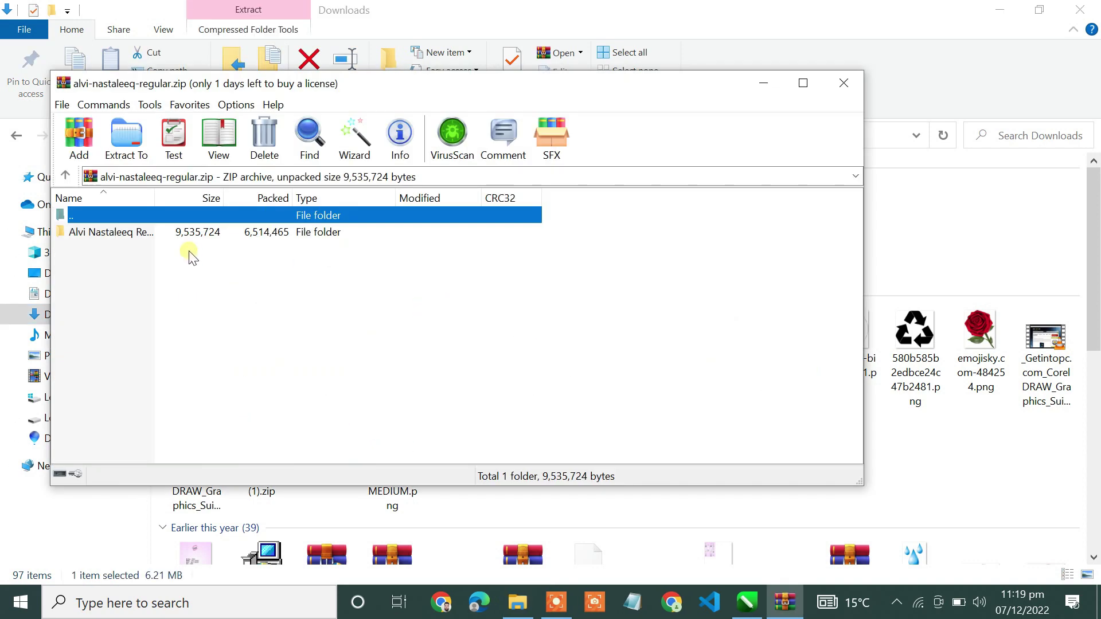
left_click(186, 240)
double_click(184, 237)
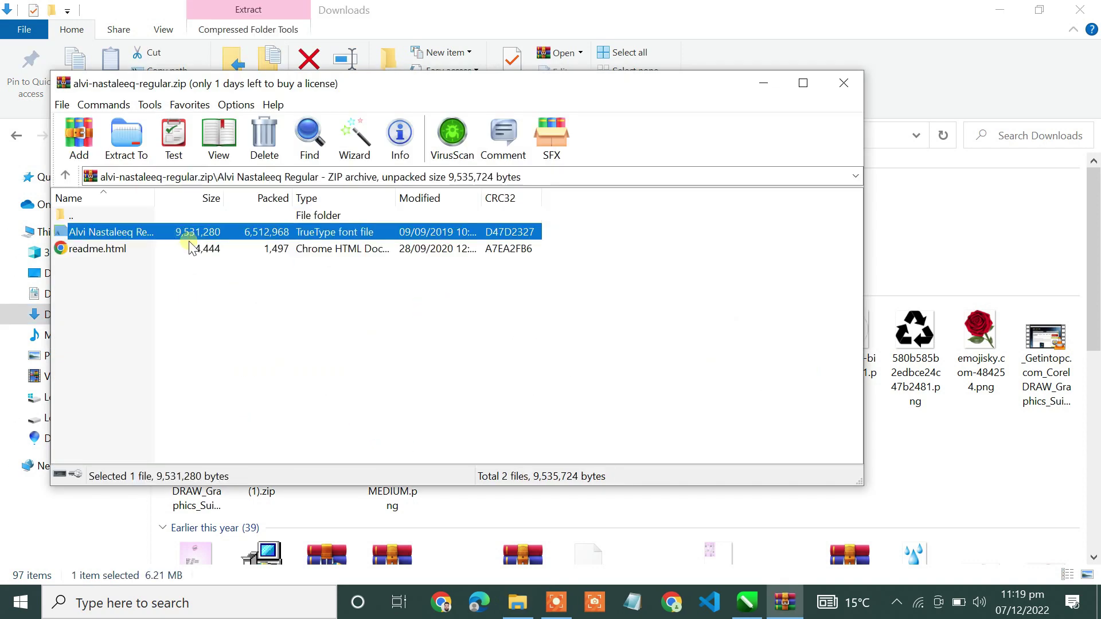
double_click(194, 239)
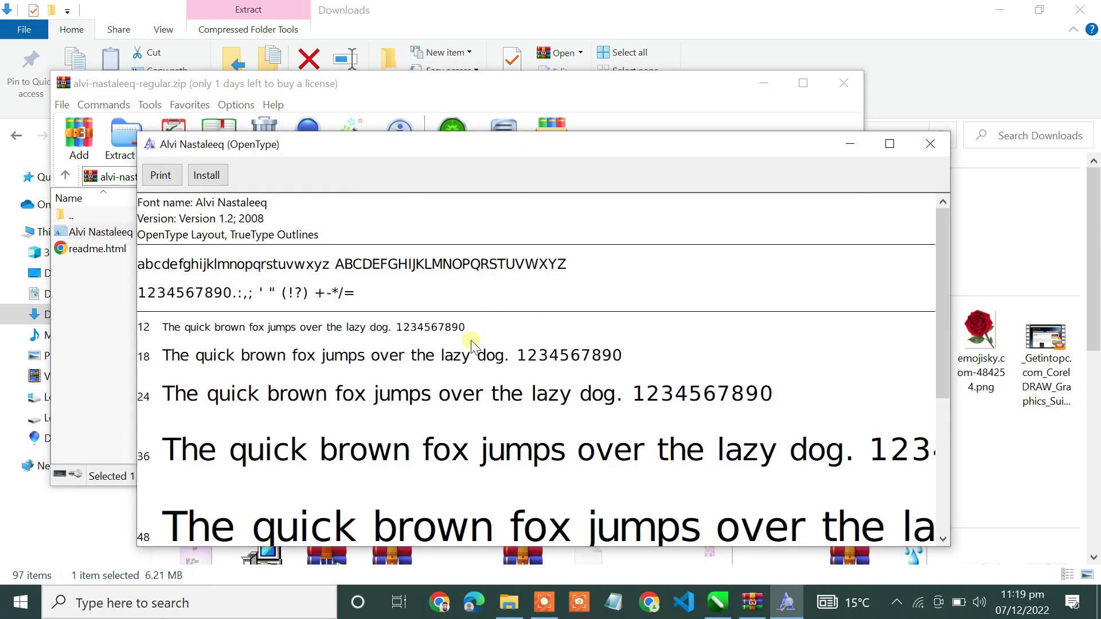
Check the Alvi Nastaleeq preview, install the font, and close the font viewer and the archive.
left_click_drag(942, 288, 946, 478)
left_click_drag(940, 537, 940, 535)
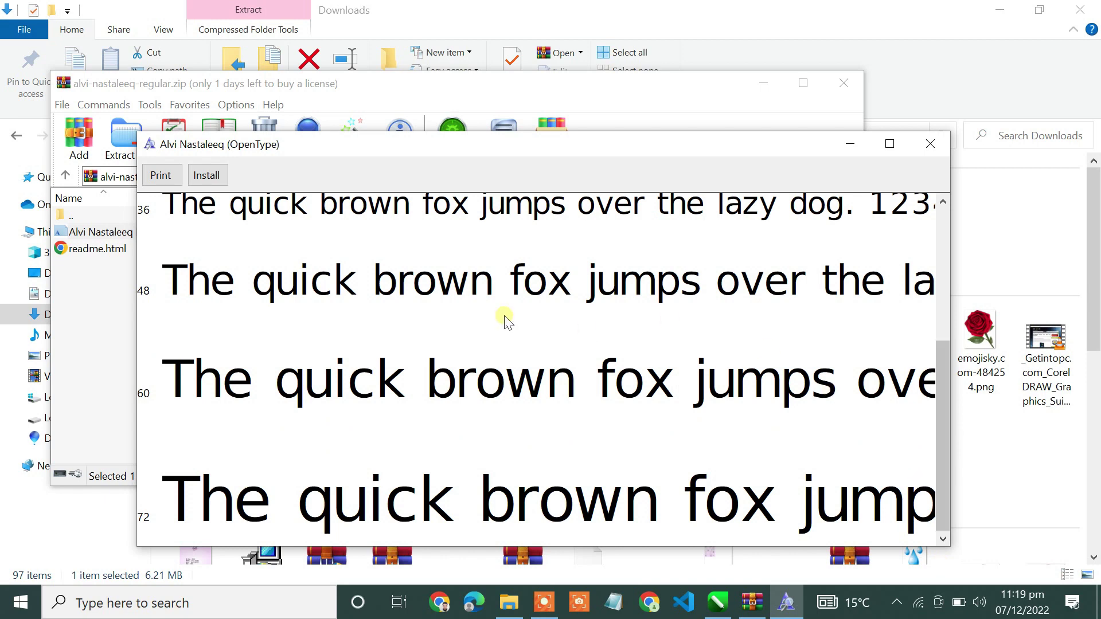
left_click(201, 182)
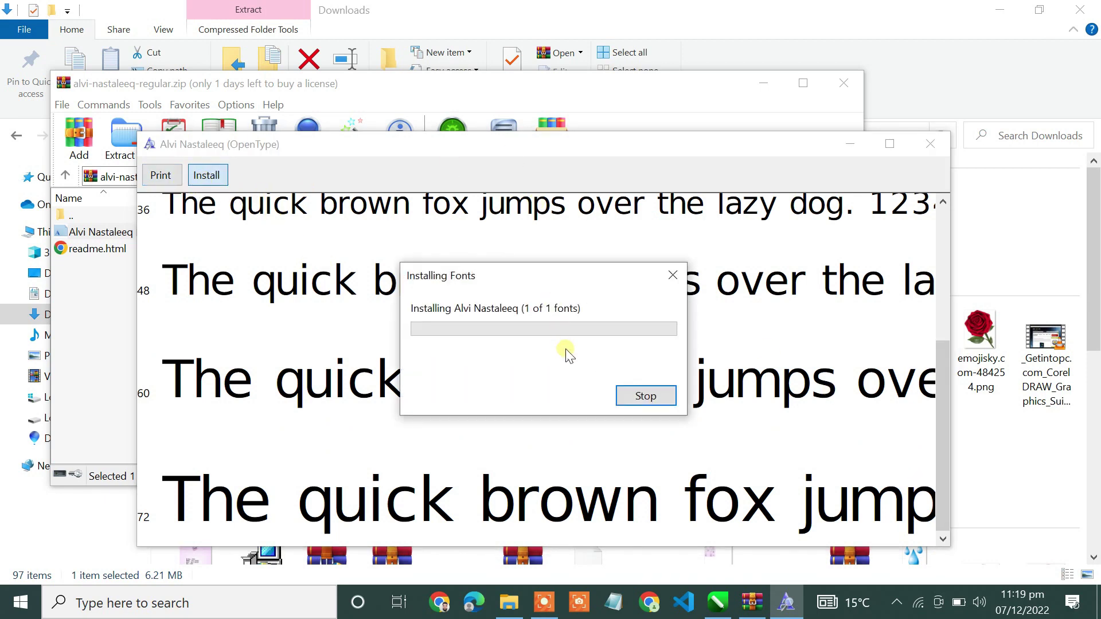
left_click(928, 151)
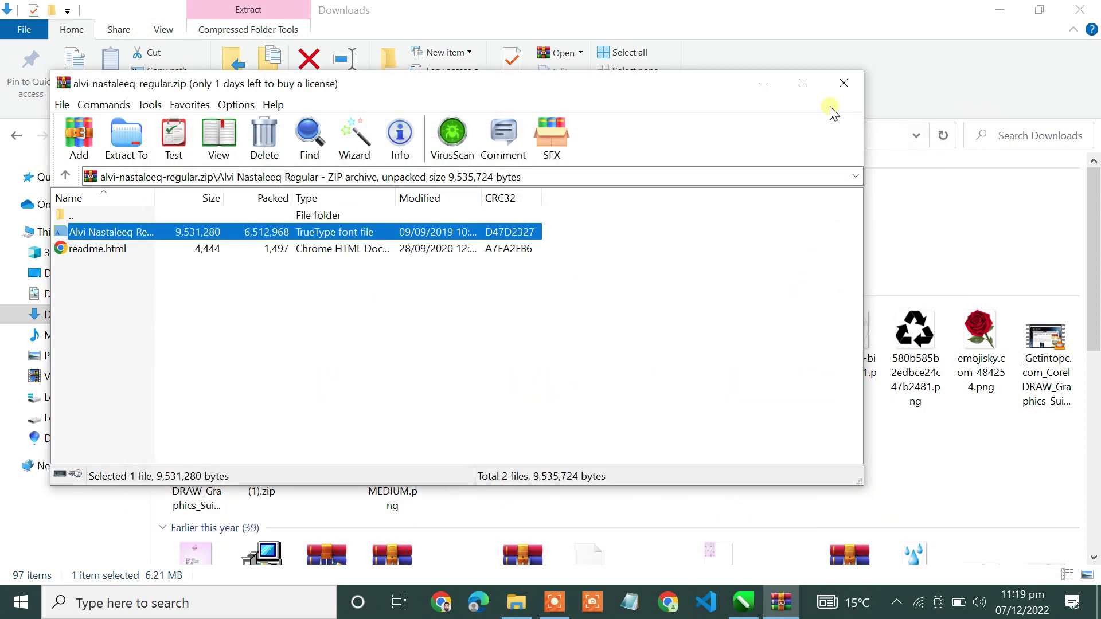
left_click(842, 86)
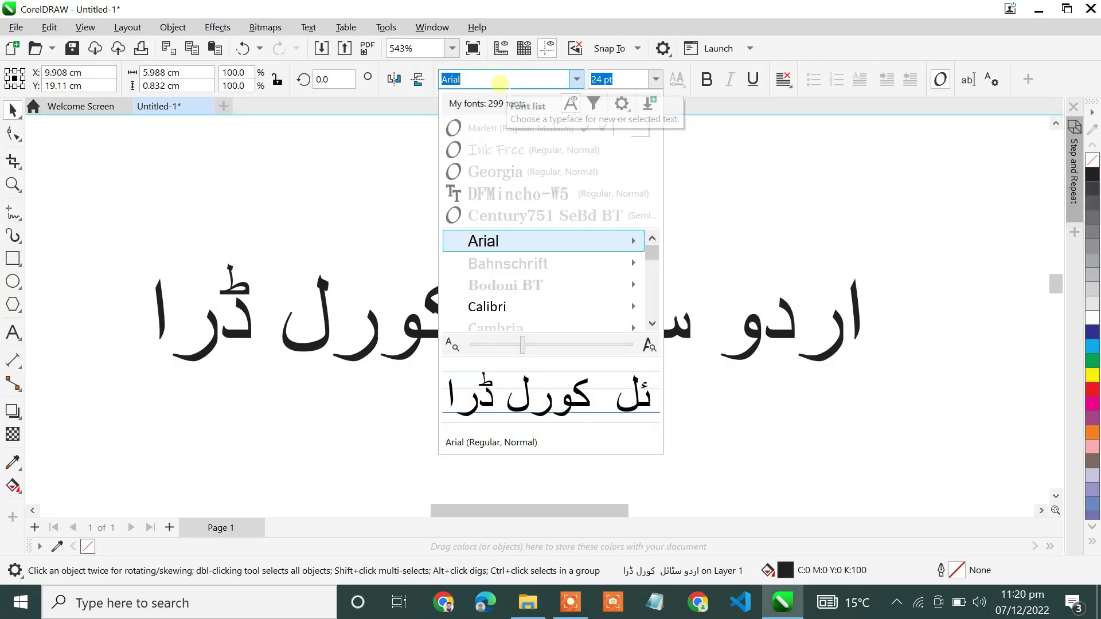
In CorelDRAW, find the Alvi Nastaleeq font with "alv" and apply it to the selected Urdu text.
type("alv")
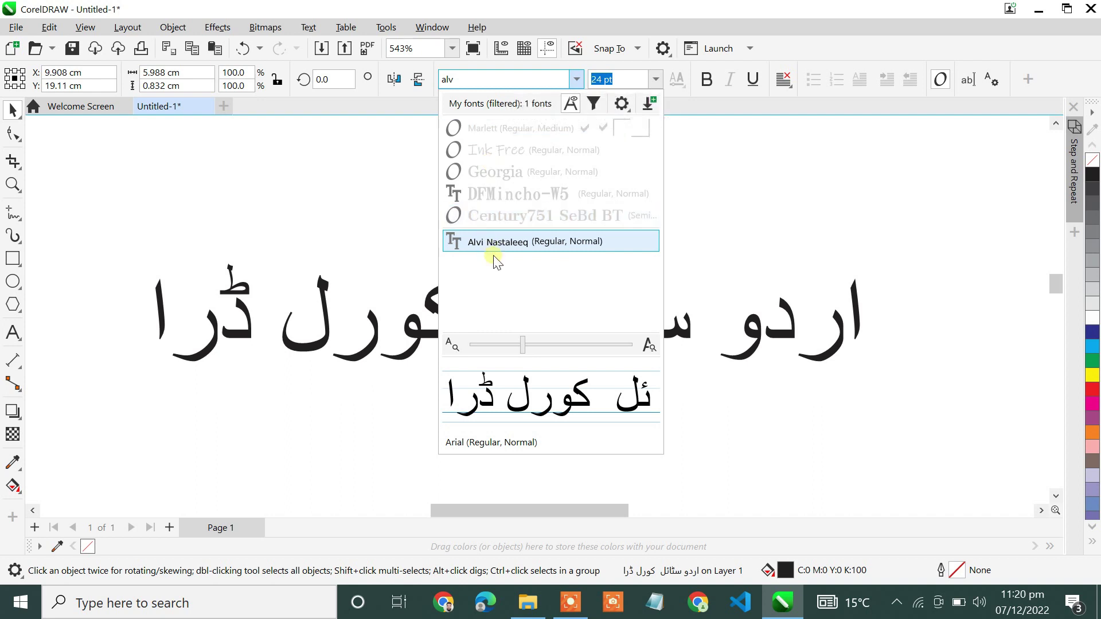
left_click(503, 241)
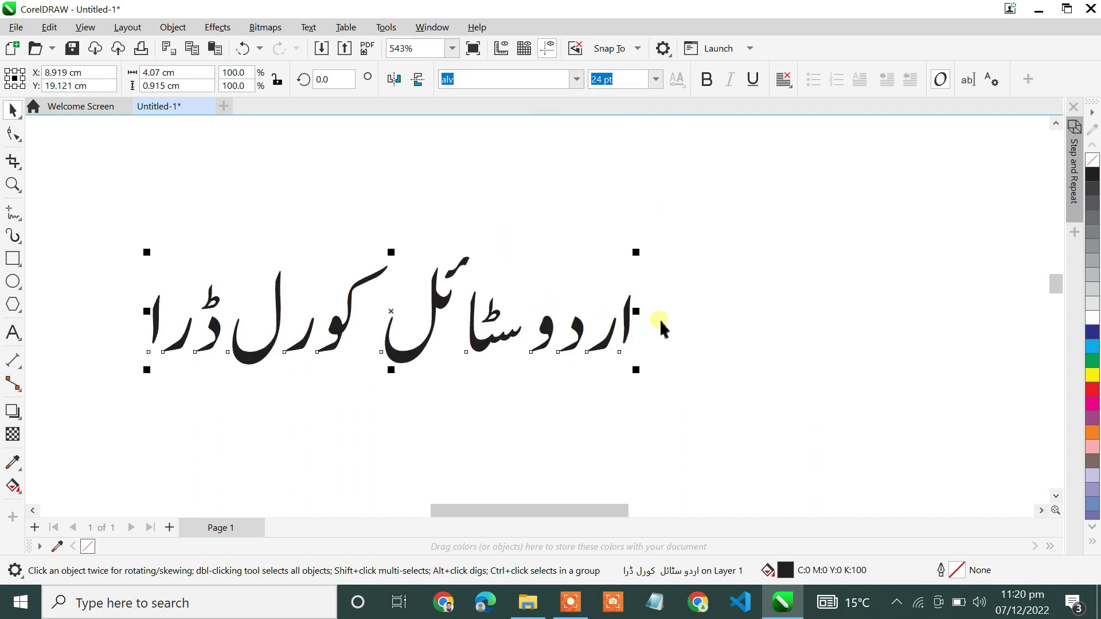
scroll(481, 399, "up", 1)
Change the Urdu text's font to Jameel Noori Nastaleeq in the Regular, Normal style.
left_click(576, 79)
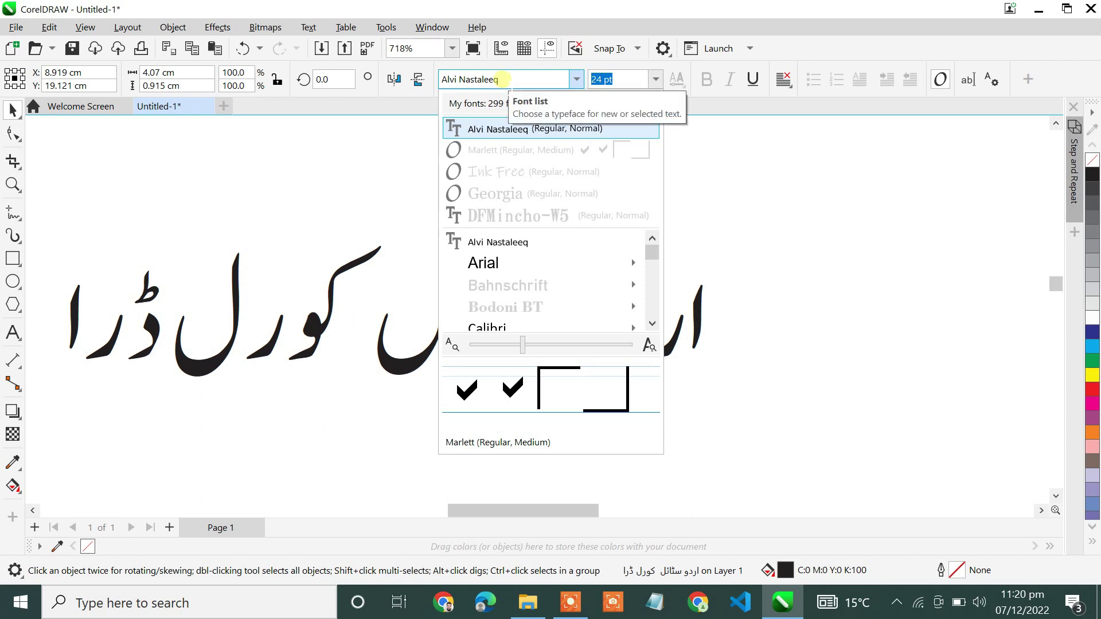
left_click(492, 79)
scroll(540, 276, "down", 10)
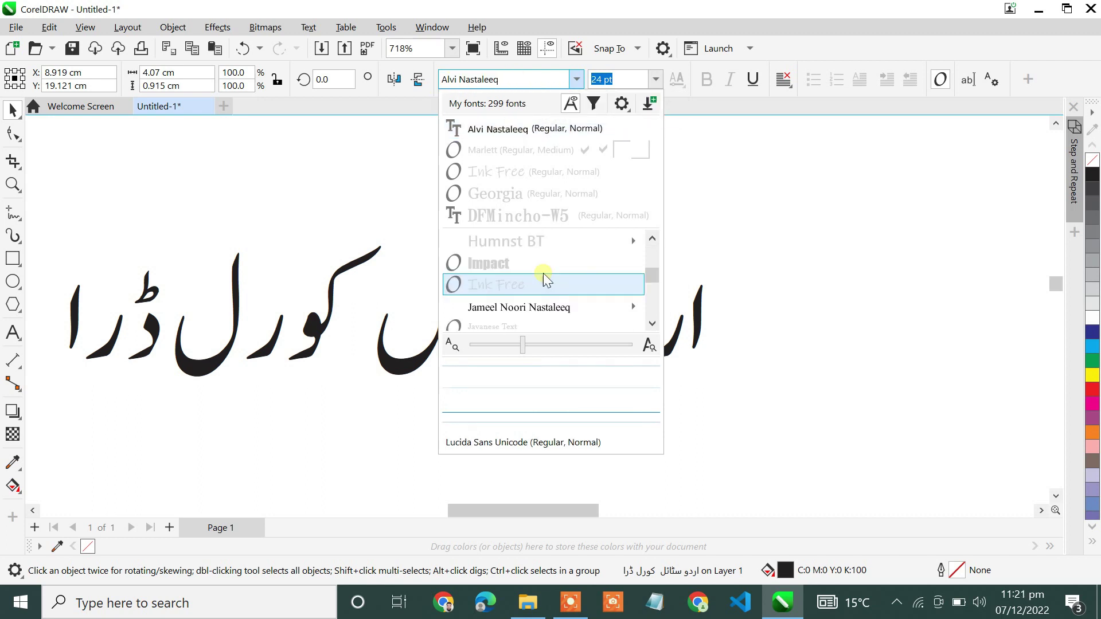
mouse_move(631, 244)
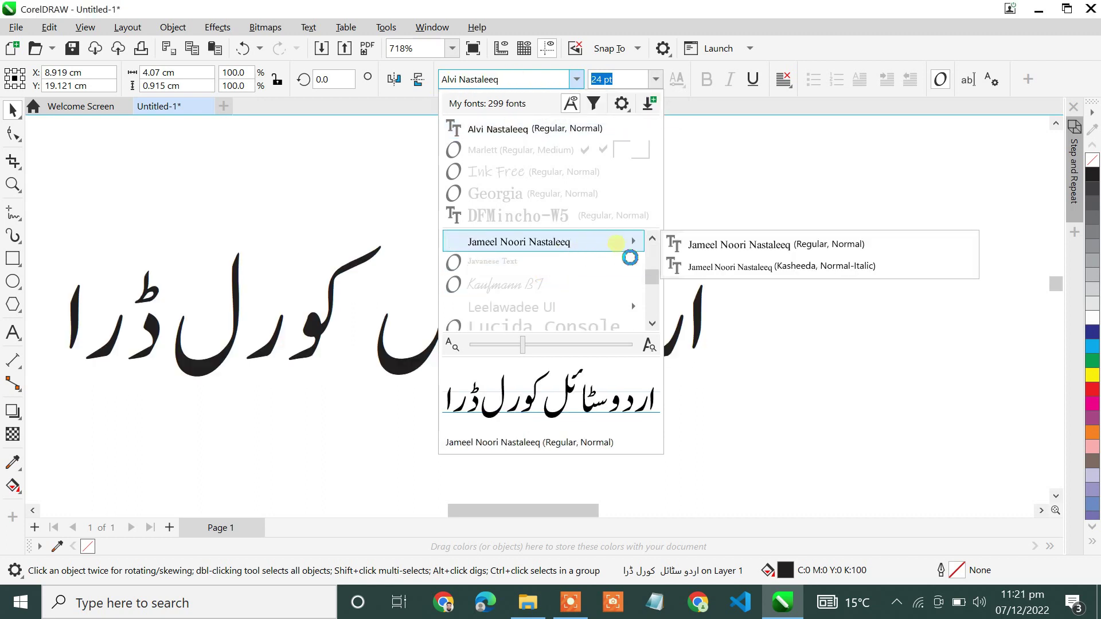
left_click(745, 245)
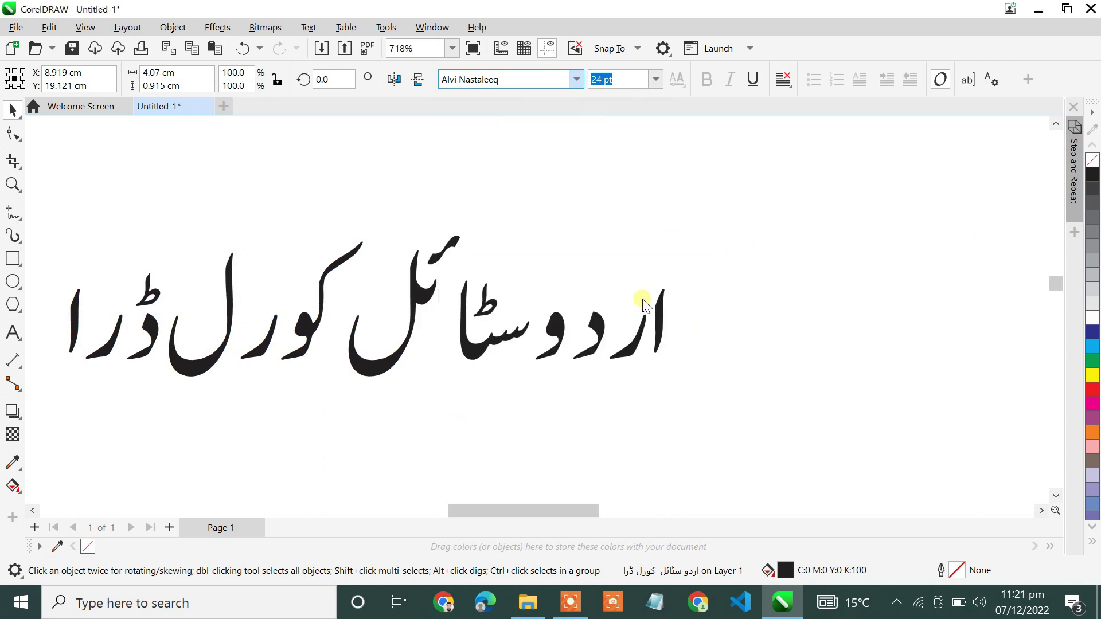
Switch the Urdu text to the Kasheeda, Normal-Italic style of Jameel Noori Nastaleeq.
left_click(576, 80)
mouse_move(631, 242)
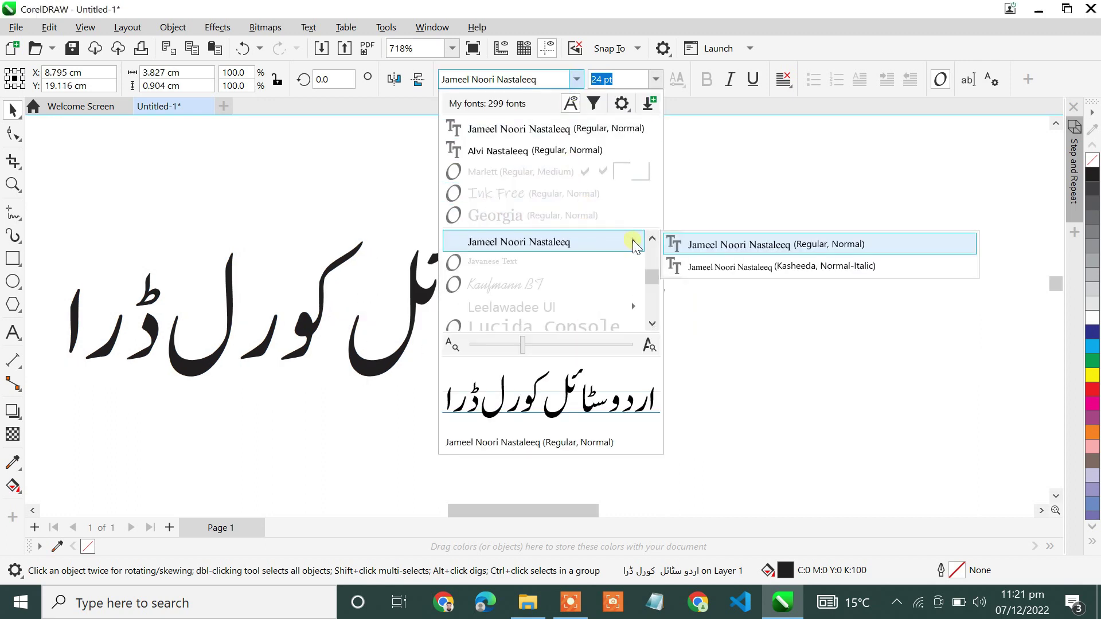
left_click(688, 265)
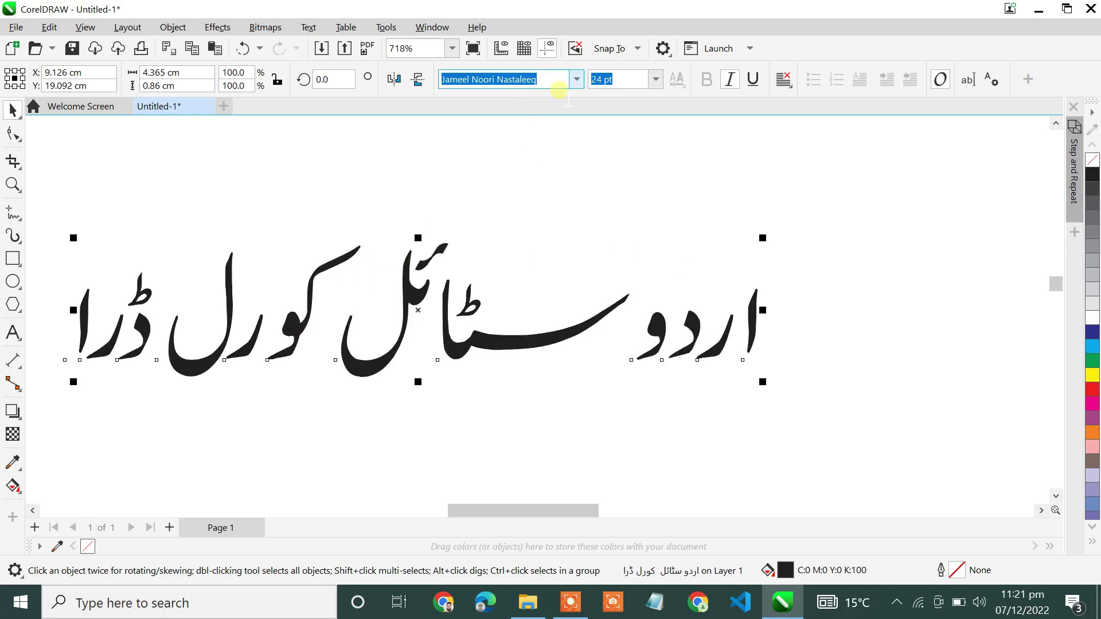
left_click(576, 79)
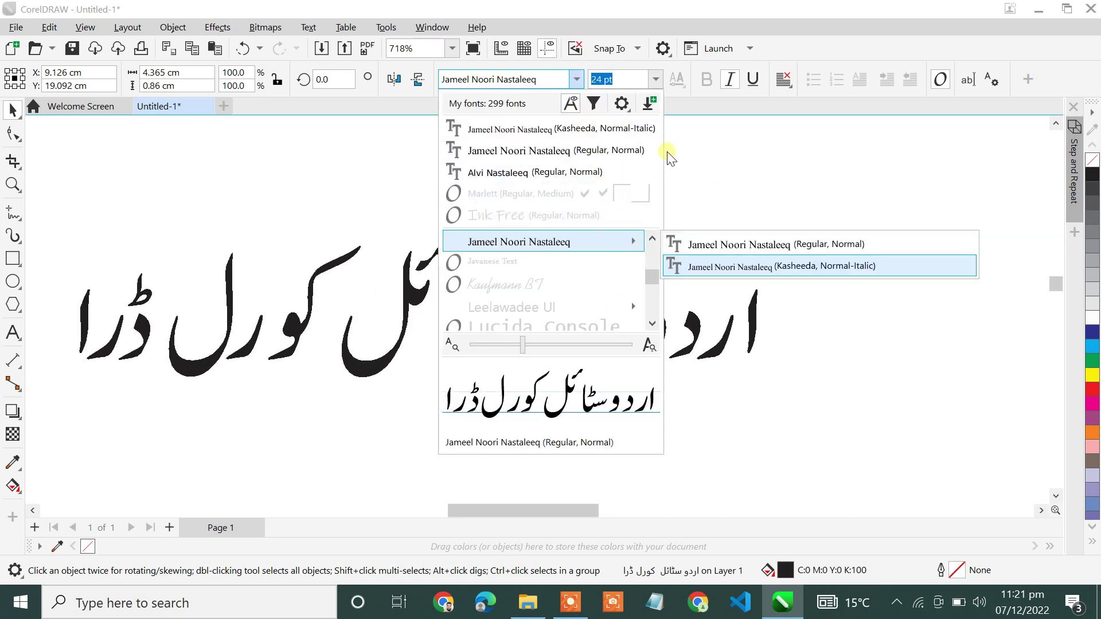
left_click(588, 130)
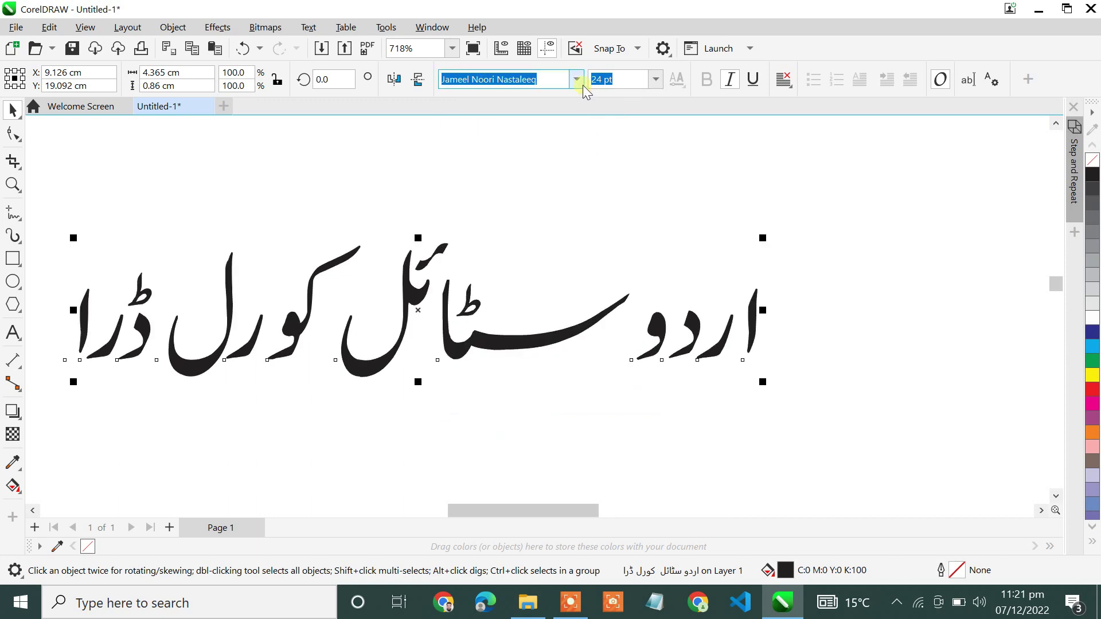